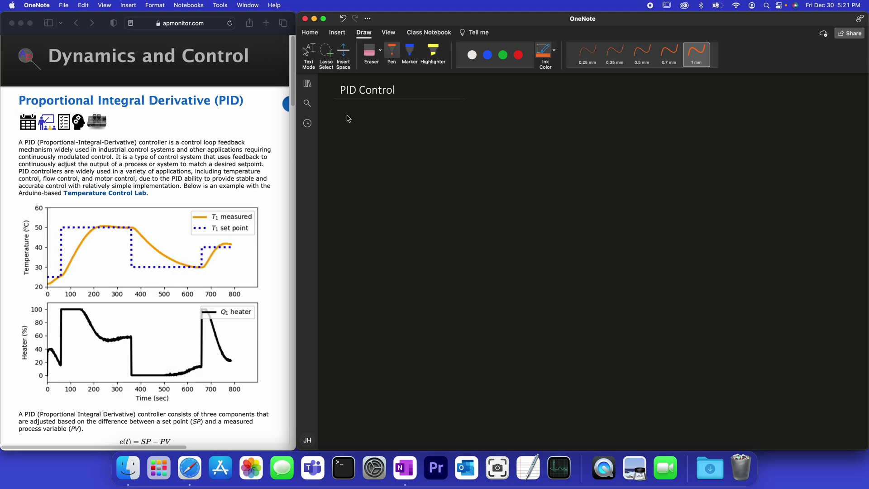
Handwrite "PV → Process Variable" in orange ink directly beneath the page title
{"action": "mouse_move", "coordinate": [349, 113]}
{"action": "left_mouse_down"}
{"action": "mouse_move", "coordinate": [349, 135]}
{"action": "mouse_move", "coordinate": [351, 124]}
{"action": "mouse_move", "coordinate": [366, 133]}
{"action": "mouse_move", "coordinate": [371, 113]}
{"action": "mouse_move", "coordinate": [409, 134]}
{"action": "mouse_move", "coordinate": [415, 126]}
{"action": "mouse_move", "coordinate": [473, 128]}
{"action": "left_mouse_up"}
{"action": "left_click_drag", "start_coordinate": [558, 259], "coordinate": [574, 255]}
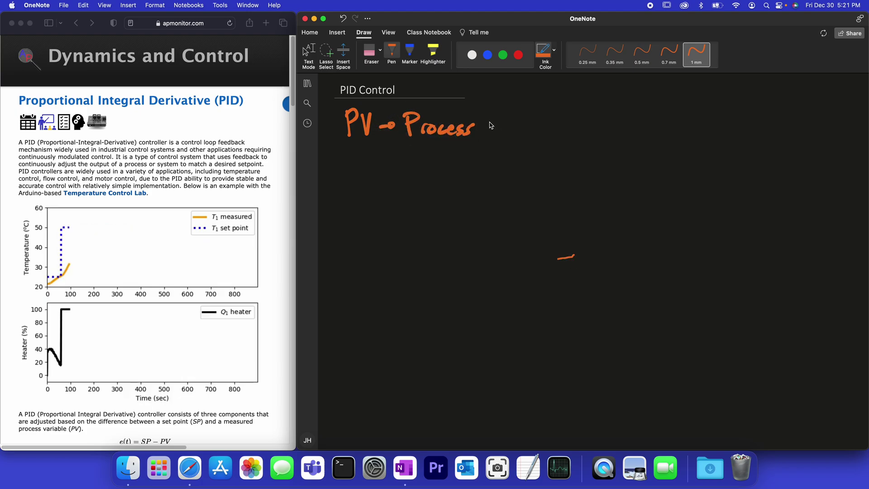
{"action": "mouse_move", "coordinate": [490, 109]}
{"action": "left_mouse_down"}
{"action": "mouse_move", "coordinate": [501, 129]}
{"action": "mouse_move", "coordinate": [514, 120]}
{"action": "mouse_move", "coordinate": [533, 131]}
{"action": "mouse_move", "coordinate": [545, 117]}
{"action": "mouse_move", "coordinate": [560, 131]}
{"action": "left_mouse_up"}
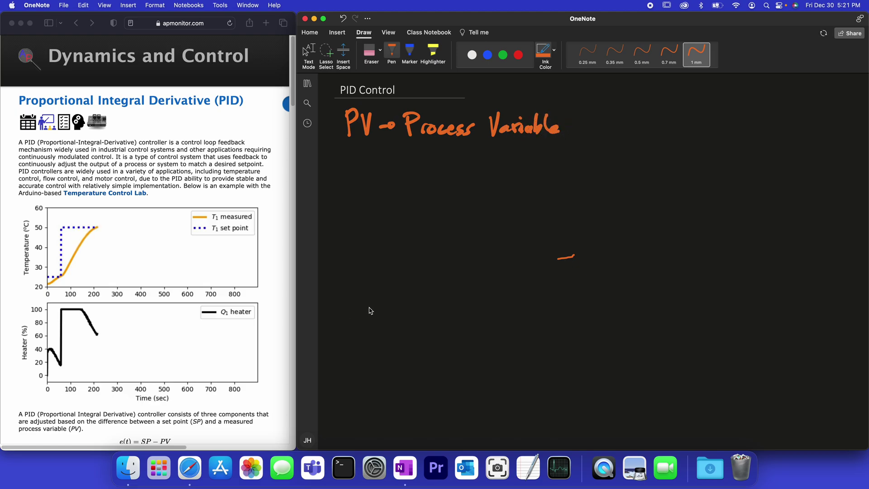
Draw a short orange arrow pointing toward the web page's plots and erase the stray orange dash in the middle of the page
{"action": "mouse_move", "coordinate": [369, 300]}
{"action": "left_mouse_down"}
{"action": "mouse_move", "coordinate": [339, 303]}
{"action": "mouse_move", "coordinate": [356, 311]}
{"action": "left_mouse_up"}
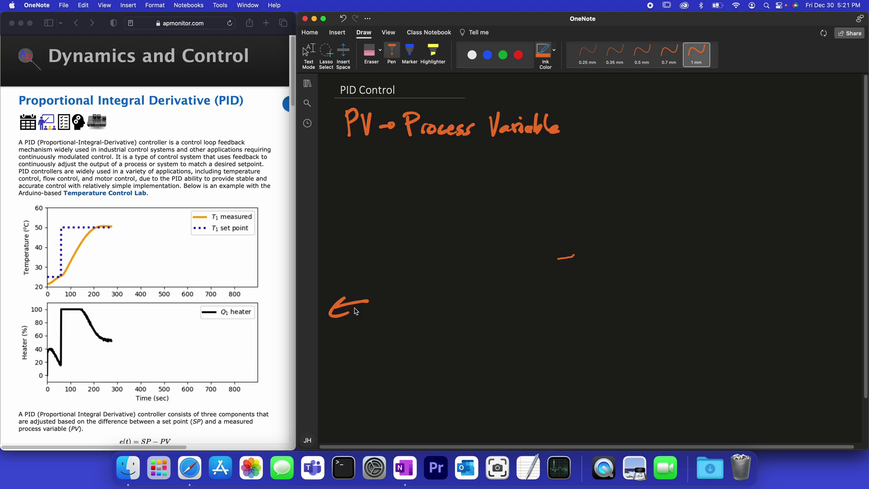
{"action": "left_click", "coordinate": [370, 53]}
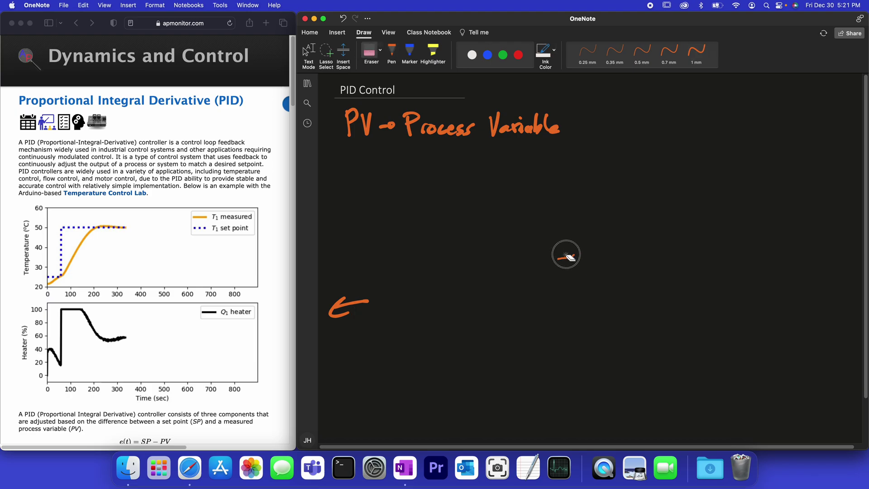
{"action": "left_click", "coordinate": [566, 255]}
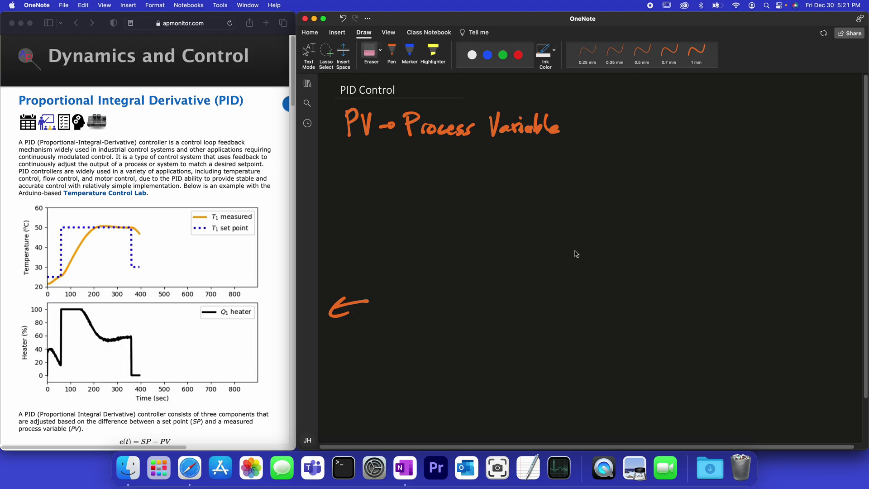
Handwrite "SP → Set point" in blue ink below the process variable line
{"action": "left_click", "coordinate": [487, 54]}
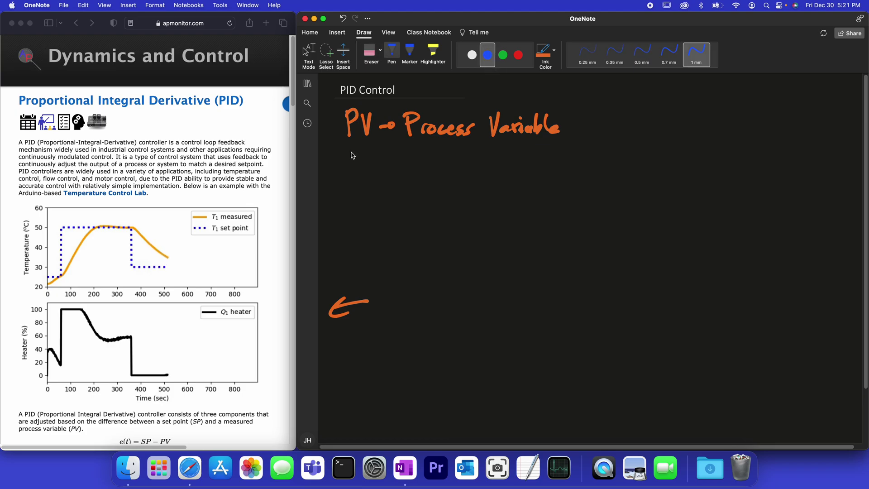
{"action": "mouse_move", "coordinate": [360, 154]}
{"action": "left_mouse_down"}
{"action": "mouse_move", "coordinate": [344, 171]}
{"action": "mouse_move", "coordinate": [404, 159]}
{"action": "mouse_move", "coordinate": [423, 171]}
{"action": "mouse_move", "coordinate": [453, 153]}
{"action": "mouse_move", "coordinate": [510, 170]}
{"action": "left_mouse_up"}
{"action": "left_click_drag", "start_coordinate": [515, 170], "coordinate": [538, 170]}
{"action": "left_click_drag", "start_coordinate": [529, 159], "coordinate": [543, 156]}
{"action": "left_click", "coordinate": [512, 153]}
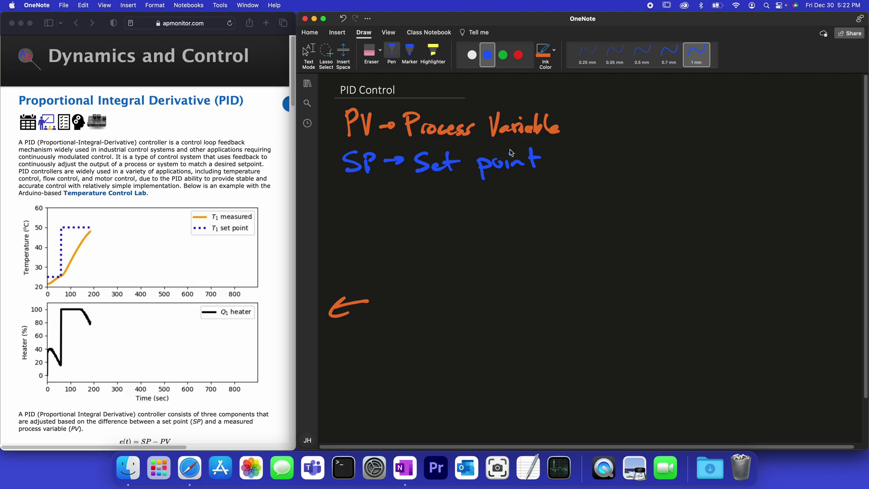
Handwrite "OP → Controller Output" in white ink below the set point line
{"action": "left_click", "coordinate": [472, 54]}
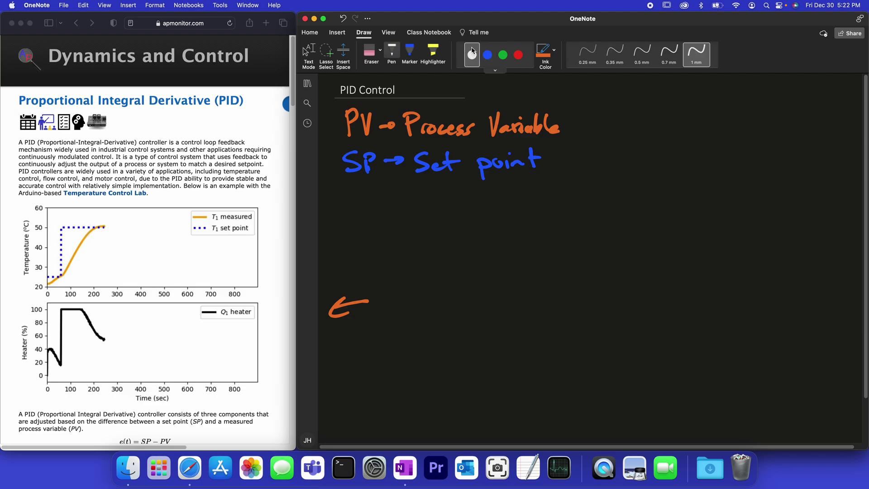
{"action": "right_click", "coordinate": [354, 188]}
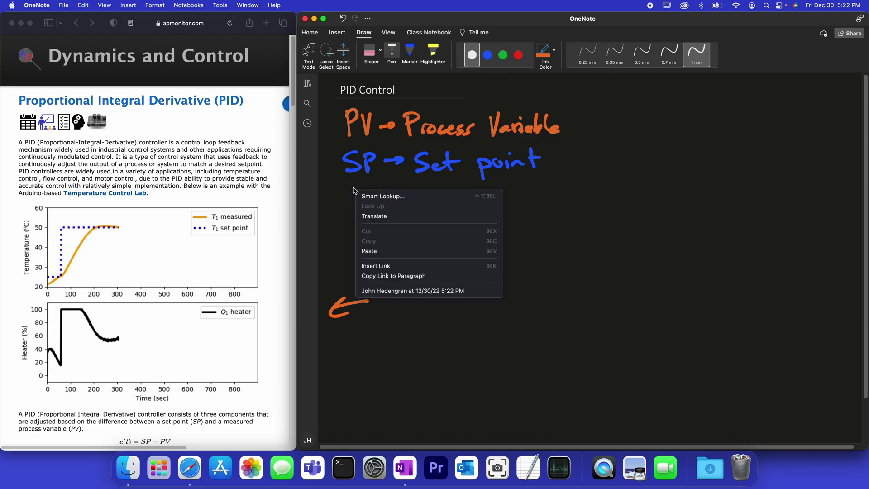
{"action": "key", "text": "Escape"}
{"action": "mouse_move", "coordinate": [359, 191]}
{"action": "left_mouse_down"}
{"action": "mouse_move", "coordinate": [451, 203]}
{"action": "mouse_move", "coordinate": [464, 189]}
{"action": "mouse_move", "coordinate": [474, 201]}
{"action": "mouse_move", "coordinate": [537, 201]}
{"action": "mouse_move", "coordinate": [581, 187]}
{"action": "mouse_move", "coordinate": [587, 206]}
{"action": "mouse_move", "coordinate": [620, 201]}
{"action": "left_mouse_up"}
{"action": "left_click_drag", "start_coordinate": [614, 192], "coordinate": [629, 189]}
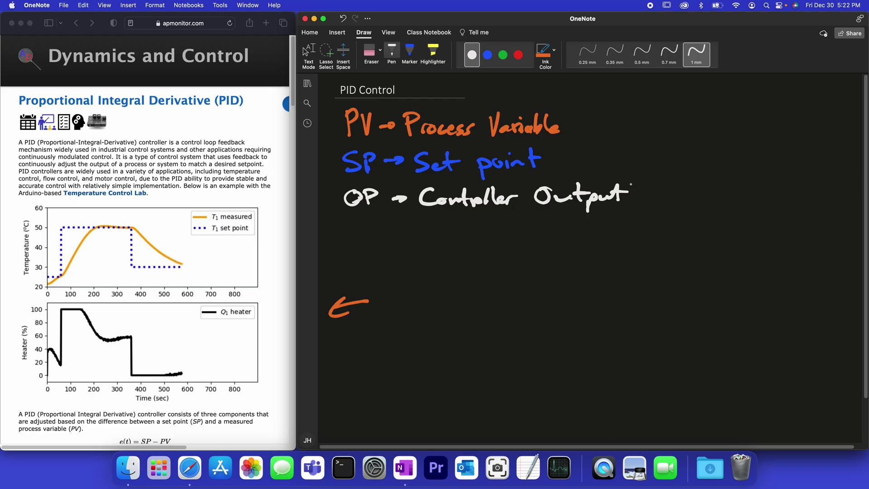
Erase the orange arrow and handwrite "u(t) =" in white ink below the definitions
{"action": "left_click", "coordinate": [370, 52]}
{"action": "mouse_move", "coordinate": [356, 308]}
{"action": "left_mouse_down"}
{"action": "mouse_move", "coordinate": [333, 319]}
{"action": "mouse_move", "coordinate": [371, 292]}
{"action": "left_mouse_up"}
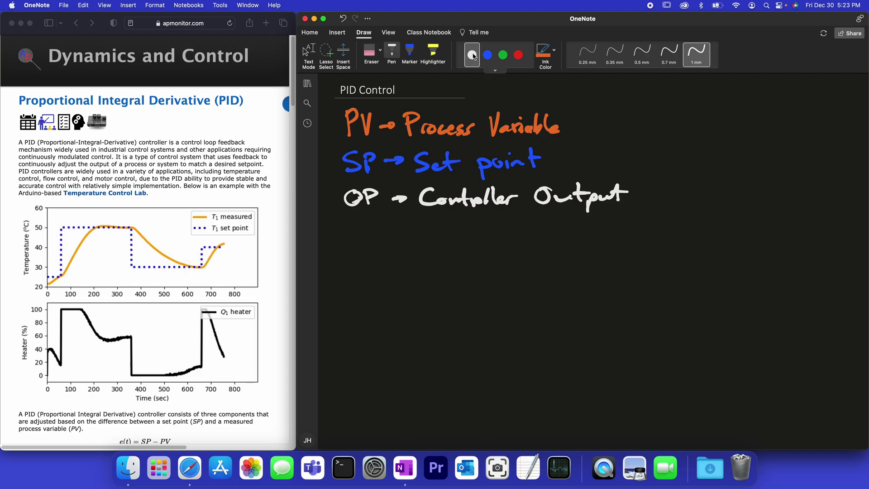
{"action": "right_click", "coordinate": [378, 281]}
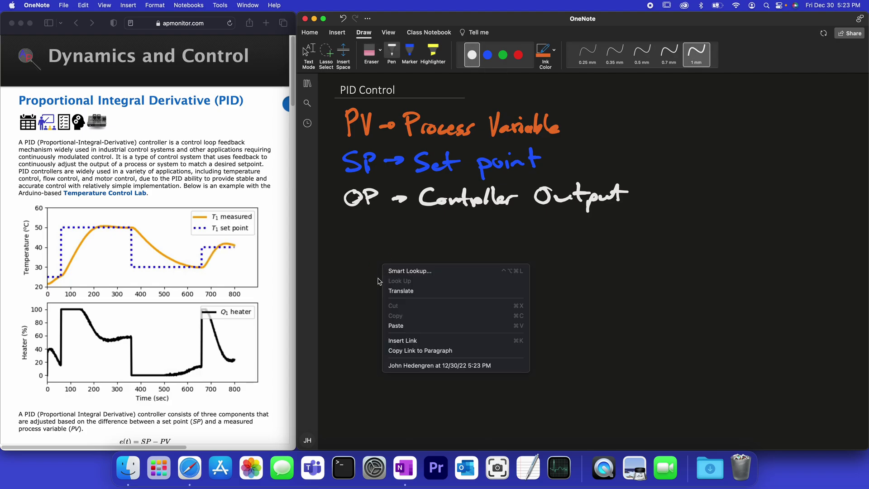
{"action": "left_click", "coordinate": [378, 254]}
{"action": "mouse_move", "coordinate": [376, 258]}
{"action": "left_mouse_down"}
{"action": "mouse_move", "coordinate": [379, 276]}
{"action": "mouse_move", "coordinate": [402, 258]}
{"action": "mouse_move", "coordinate": [407, 277]}
{"action": "mouse_move", "coordinate": [428, 261]}
{"action": "left_mouse_up"}
{"action": "mouse_move", "coordinate": [431, 246]}
{"action": "left_mouse_down"}
{"action": "mouse_move", "coordinate": [431, 282]}
{"action": "mouse_move", "coordinate": [466, 266]}
{"action": "left_mouse_up"}
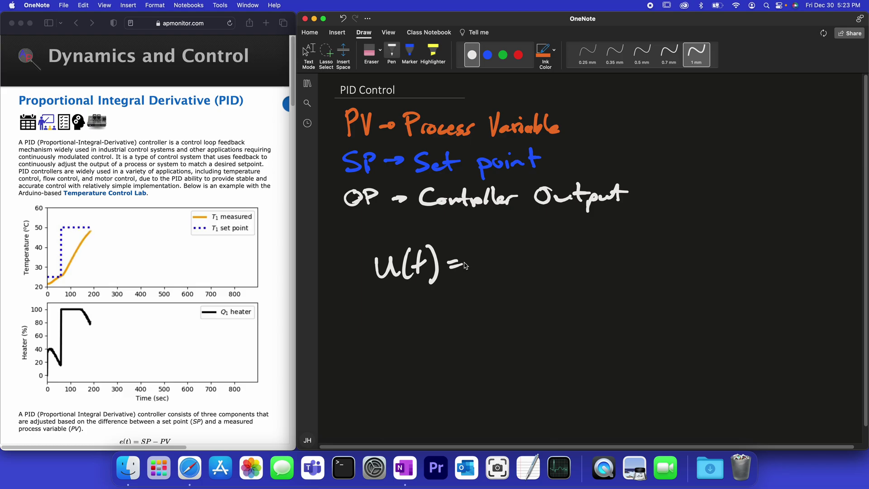
Handwrite the term "KP e(t)" in red ink after the equals sign of u(t)
{"action": "left_click", "coordinate": [518, 54]}
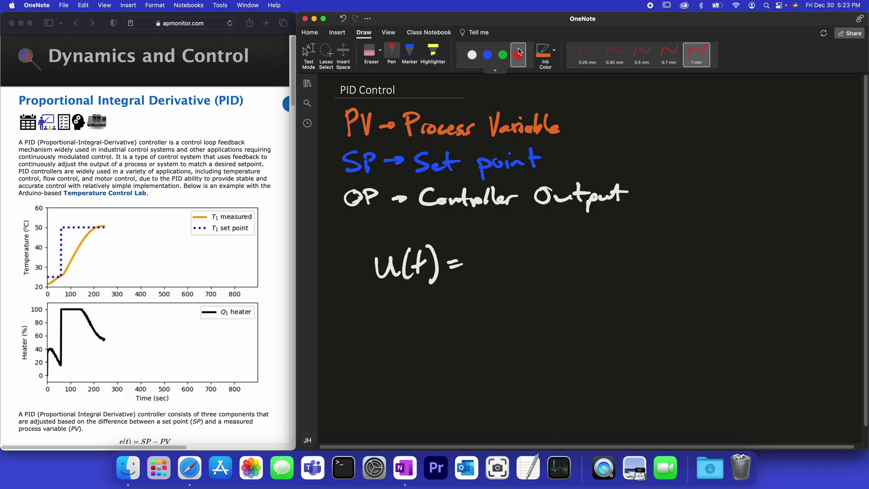
{"action": "mouse_move", "coordinate": [500, 242]}
{"action": "left_mouse_down"}
{"action": "mouse_move", "coordinate": [499, 269]}
{"action": "mouse_move", "coordinate": [524, 258]}
{"action": "mouse_move", "coordinate": [562, 259]}
{"action": "mouse_move", "coordinate": [563, 272]}
{"action": "mouse_move", "coordinate": [573, 270]}
{"action": "left_mouse_up"}
{"action": "mouse_move", "coordinate": [586, 246]}
{"action": "left_mouse_down"}
{"action": "mouse_move", "coordinate": [580, 268]}
{"action": "mouse_move", "coordinate": [601, 256]}
{"action": "left_mouse_up"}
{"action": "left_click_drag", "start_coordinate": [608, 241], "coordinate": [608, 273]}
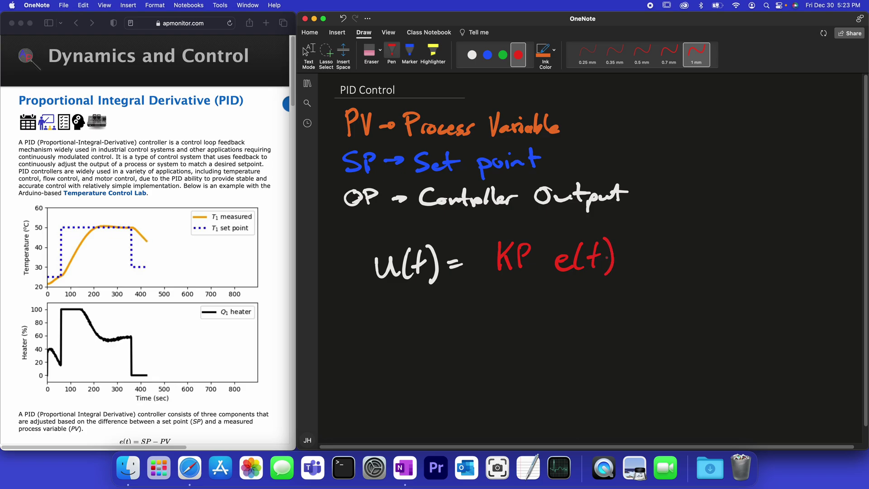
Handwrite the error definition "e(t) = SP − PV" in red ink beside the process variable line
{"action": "mouse_move", "coordinate": [615, 136]}
{"action": "left_mouse_down"}
{"action": "mouse_move", "coordinate": [624, 130]}
{"action": "mouse_move", "coordinate": [647, 144]}
{"action": "left_mouse_up"}
{"action": "mouse_move", "coordinate": [640, 130]}
{"action": "left_mouse_down"}
{"action": "mouse_move", "coordinate": [656, 128]}
{"action": "mouse_move", "coordinate": [662, 147]}
{"action": "left_mouse_up"}
{"action": "mouse_move", "coordinate": [669, 134]}
{"action": "left_mouse_down"}
{"action": "mouse_move", "coordinate": [710, 135]}
{"action": "mouse_move", "coordinate": [697, 139]}
{"action": "left_mouse_up"}
{"action": "mouse_move", "coordinate": [717, 123]}
{"action": "left_mouse_down"}
{"action": "mouse_move", "coordinate": [715, 140]}
{"action": "mouse_move", "coordinate": [718, 131]}
{"action": "left_mouse_up"}
{"action": "left_click_drag", "start_coordinate": [733, 132], "coordinate": [747, 129]}
{"action": "left_click_drag", "start_coordinate": [756, 120], "coordinate": [756, 138]}
{"action": "mouse_move", "coordinate": [756, 120]}
{"action": "left_mouse_down"}
{"action": "mouse_move", "coordinate": [757, 128]}
{"action": "mouse_move", "coordinate": [783, 119]}
{"action": "left_mouse_up"}
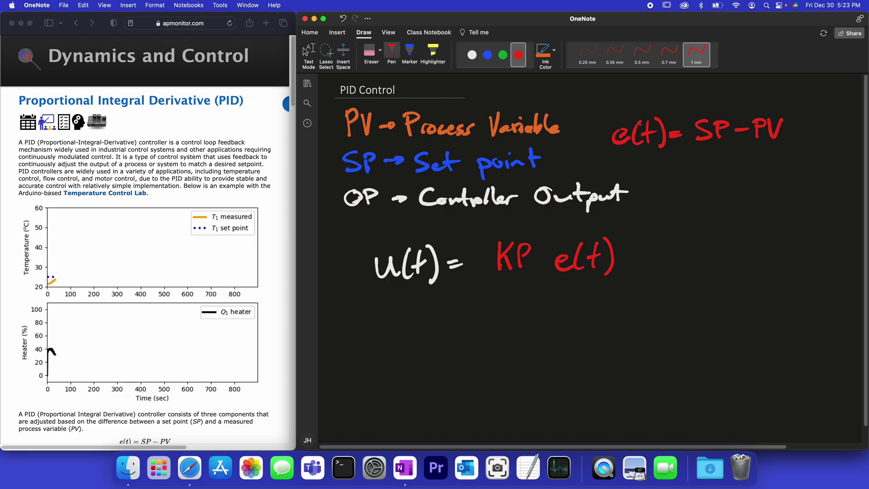
Draw a red brace after the KP term and label it "Proportional"
{"action": "mouse_move", "coordinate": [665, 228]}
{"action": "left_mouse_down"}
{"action": "mouse_move", "coordinate": [677, 247]}
{"action": "mouse_move", "coordinate": [670, 269]}
{"action": "left_mouse_up"}
{"action": "mouse_move", "coordinate": [697, 239]}
{"action": "left_mouse_down"}
{"action": "mouse_move", "coordinate": [728, 252]}
{"action": "mouse_move", "coordinate": [762, 241]}
{"action": "mouse_move", "coordinate": [811, 256]}
{"action": "left_mouse_up"}
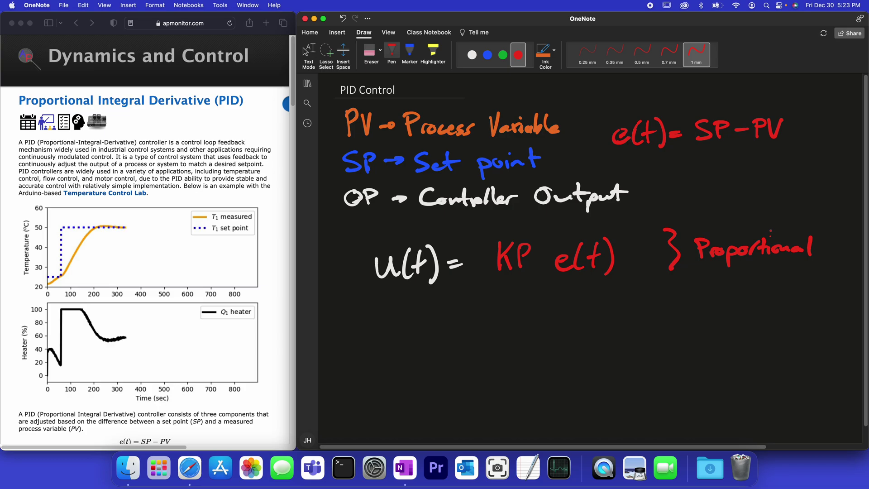
Handwrite "+ KI ∫ e(t) dt" in green ink below the KP term, followed by a closing brace
{"action": "left_click", "coordinate": [503, 54]}
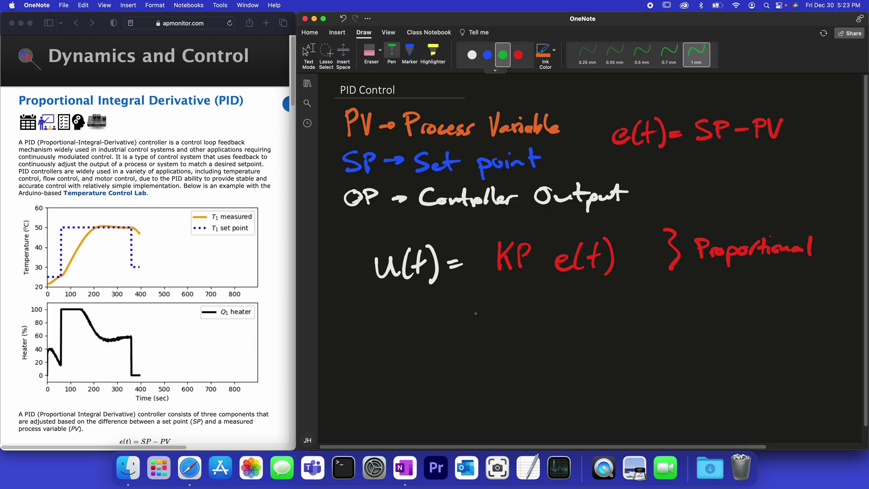
{"action": "left_click_drag", "start_coordinate": [480, 312], "coordinate": [481, 325]}
{"action": "left_click_drag", "start_coordinate": [473, 320], "coordinate": [501, 324]}
{"action": "mouse_move", "coordinate": [513, 301]}
{"action": "left_mouse_down"}
{"action": "mouse_move", "coordinate": [505, 313]}
{"action": "mouse_move", "coordinate": [514, 323]}
{"action": "left_mouse_up"}
{"action": "mouse_move", "coordinate": [523, 304]}
{"action": "left_mouse_down"}
{"action": "mouse_move", "coordinate": [523, 322]}
{"action": "mouse_move", "coordinate": [531, 305]}
{"action": "left_mouse_up"}
{"action": "left_click_drag", "start_coordinate": [516, 323], "coordinate": [531, 321]}
{"action": "mouse_move", "coordinate": [565, 291]}
{"action": "left_mouse_down"}
{"action": "mouse_move", "coordinate": [551, 337]}
{"action": "mouse_move", "coordinate": [588, 321]}
{"action": "left_mouse_up"}
{"action": "mouse_move", "coordinate": [596, 301]}
{"action": "left_mouse_down"}
{"action": "mouse_move", "coordinate": [596, 319]}
{"action": "mouse_move", "coordinate": [603, 308]}
{"action": "left_mouse_up"}
{"action": "mouse_move", "coordinate": [608, 294]}
{"action": "left_mouse_down"}
{"action": "mouse_move", "coordinate": [612, 322]}
{"action": "mouse_move", "coordinate": [634, 318]}
{"action": "left_mouse_up"}
{"action": "mouse_move", "coordinate": [639, 295]}
{"action": "left_mouse_down"}
{"action": "mouse_move", "coordinate": [639, 319]}
{"action": "mouse_move", "coordinate": [648, 303]}
{"action": "mouse_move", "coordinate": [685, 321]}
{"action": "mouse_move", "coordinate": [676, 337]}
{"action": "left_mouse_up"}
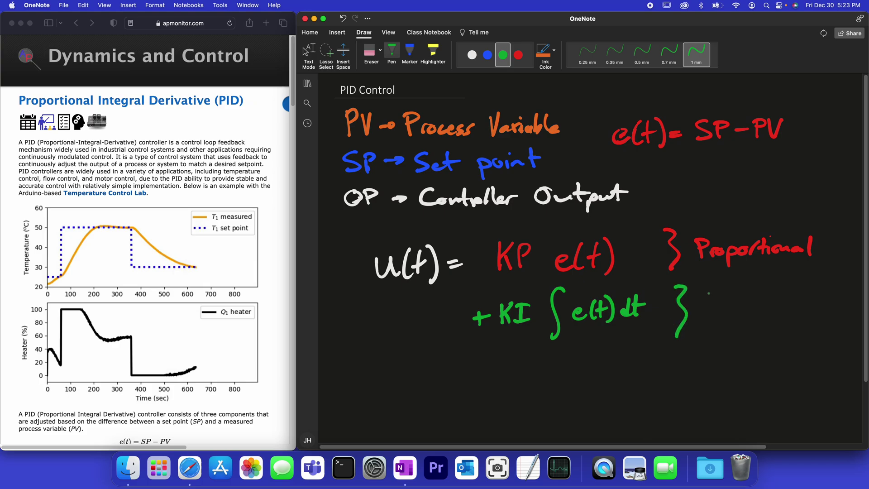
Label the green brace beside the KI term "Integral"
{"action": "left_click_drag", "start_coordinate": [706, 294], "coordinate": [716, 294]}
{"action": "left_click_drag", "start_coordinate": [710, 294], "coordinate": [710, 311]}
{"action": "mouse_move", "coordinate": [716, 312]}
{"action": "left_mouse_down"}
{"action": "mouse_move", "coordinate": [723, 304]}
{"action": "mouse_move", "coordinate": [733, 312]}
{"action": "left_mouse_up"}
{"action": "left_click", "coordinate": [737, 311]}
{"action": "mouse_move", "coordinate": [739, 288]}
{"action": "left_mouse_down"}
{"action": "mouse_move", "coordinate": [738, 306]}
{"action": "mouse_move", "coordinate": [746, 301]}
{"action": "mouse_move", "coordinate": [760, 323]}
{"action": "mouse_move", "coordinate": [784, 302]}
{"action": "mouse_move", "coordinate": [792, 311]}
{"action": "left_mouse_up"}
{"action": "left_click_drag", "start_coordinate": [796, 285], "coordinate": [794, 310]}
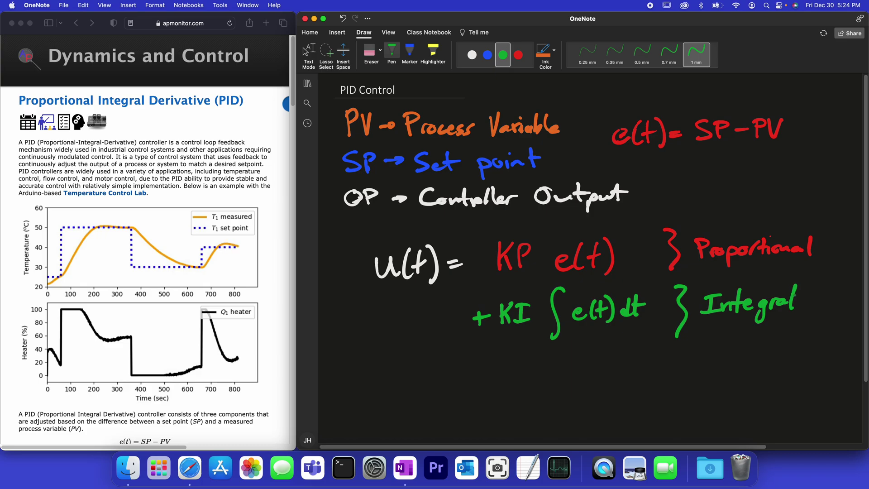
Handwrite the term "+ KD de(t)/dt" in blue ink below the KI term, with the derivative as a fraction
{"action": "left_click", "coordinate": [488, 53]}
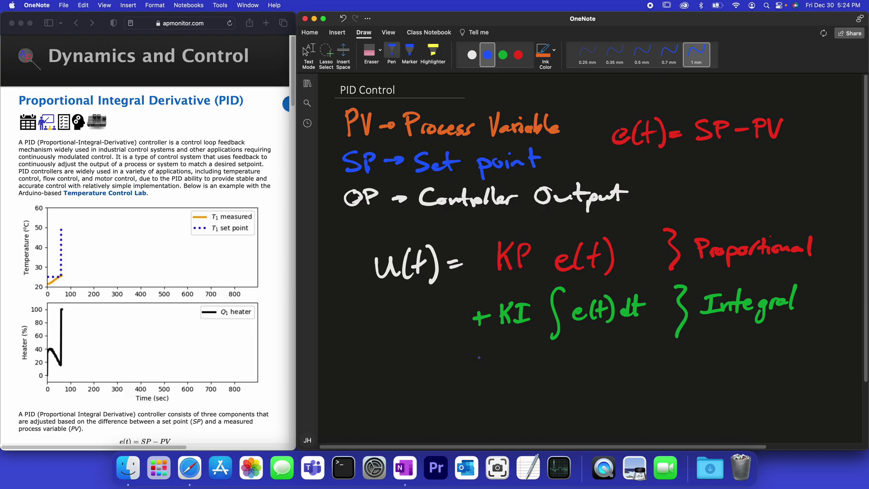
{"action": "left_click_drag", "start_coordinate": [480, 356], "coordinate": [479, 377]}
{"action": "left_click_drag", "start_coordinate": [473, 369], "coordinate": [519, 375]}
{"action": "left_click", "coordinate": [523, 361]}
{"action": "left_click_drag", "start_coordinate": [519, 356], "coordinate": [521, 375]}
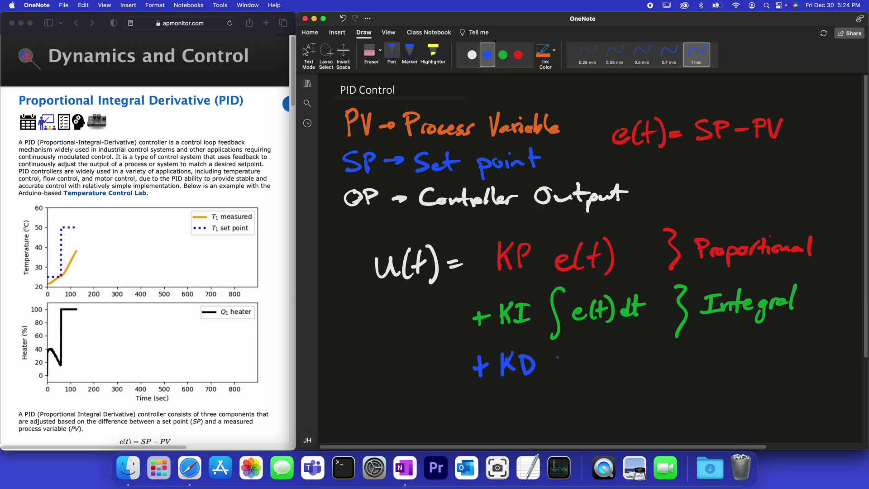
{"action": "mouse_move", "coordinate": [565, 352]}
{"action": "left_mouse_down"}
{"action": "mouse_move", "coordinate": [560, 361]}
{"action": "mouse_move", "coordinate": [589, 362]}
{"action": "left_mouse_up"}
{"action": "left_click_drag", "start_coordinate": [590, 342], "coordinate": [588, 363]}
{"action": "mouse_move", "coordinate": [583, 354]}
{"action": "left_mouse_down"}
{"action": "mouse_move", "coordinate": [598, 348]}
{"action": "mouse_move", "coordinate": [586, 366]}
{"action": "mouse_move", "coordinate": [601, 368]}
{"action": "left_mouse_up"}
{"action": "left_click_drag", "start_coordinate": [561, 369], "coordinate": [608, 369]}
{"action": "left_click_drag", "start_coordinate": [581, 376], "coordinate": [577, 394]}
{"action": "mouse_move", "coordinate": [586, 376]}
{"action": "left_mouse_down"}
{"action": "mouse_move", "coordinate": [585, 393]}
{"action": "mouse_move", "coordinate": [599, 379]}
{"action": "left_mouse_up"}
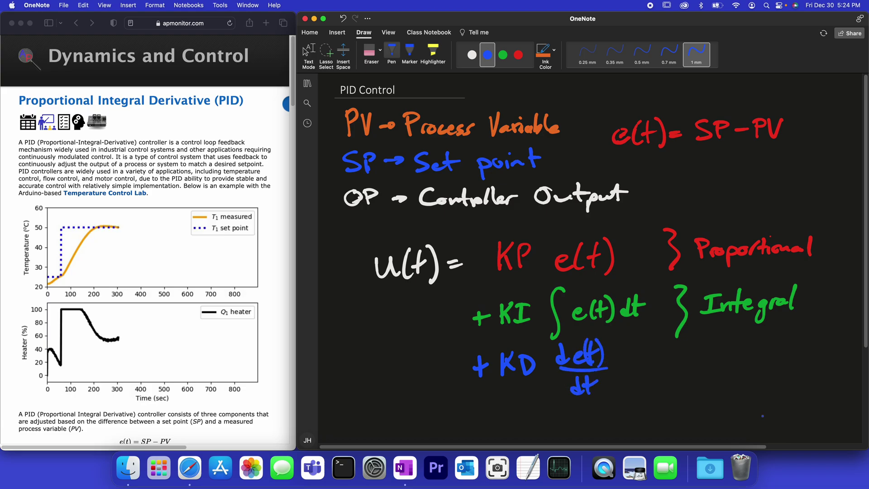
Draw a blue brace after the KD term and label it "Derivative"
{"action": "mouse_move", "coordinate": [672, 344]}
{"action": "left_mouse_down"}
{"action": "mouse_move", "coordinate": [680, 378]}
{"action": "mouse_move", "coordinate": [673, 386]}
{"action": "left_mouse_up"}
{"action": "mouse_move", "coordinate": [705, 352]}
{"action": "left_mouse_down"}
{"action": "mouse_move", "coordinate": [718, 367]}
{"action": "mouse_move", "coordinate": [767, 358]}
{"action": "left_mouse_up"}
{"action": "left_click_drag", "start_coordinate": [763, 365], "coordinate": [785, 358]}
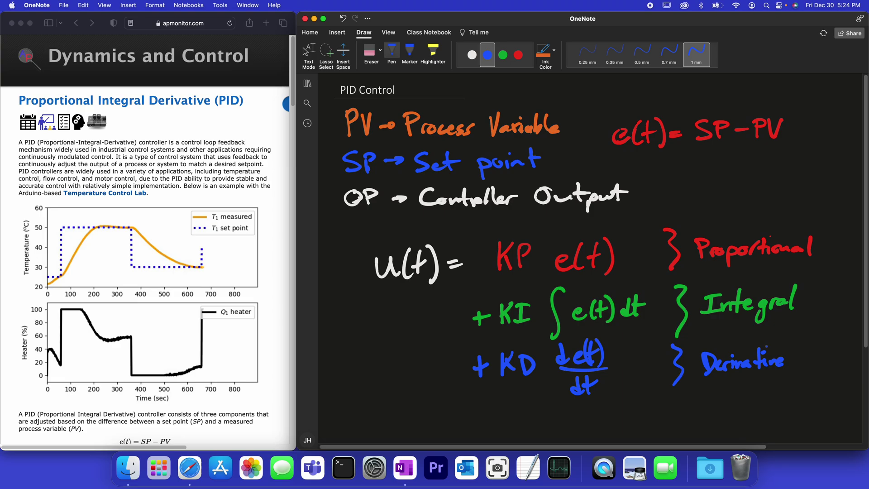
Show the derivative control equations on the Safari page and outline the handwritten KD de(t)/dt term in OneNote with a dashed blue box
{"action": "left_click", "coordinate": [163, 303]}
{"action": "scroll", "coordinate": [163, 305], "scroll_direction": "down", "scroll_amount": 5}
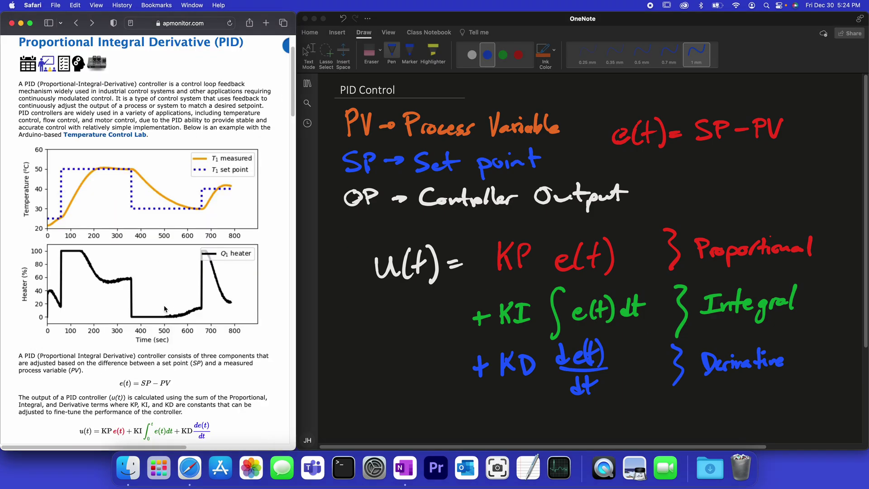
{"action": "scroll", "coordinate": [165, 308], "scroll_direction": "down", "scroll_amount": 3}
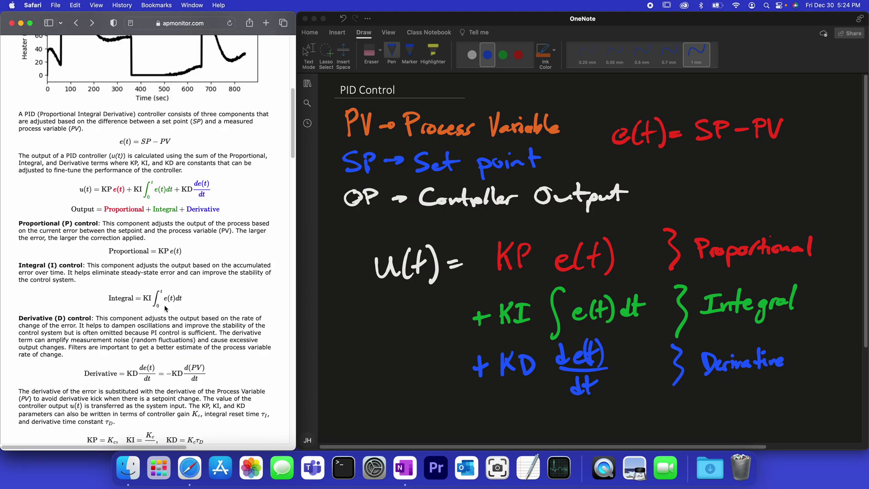
{"action": "scroll", "coordinate": [165, 305], "scroll_direction": "down", "scroll_amount": 2}
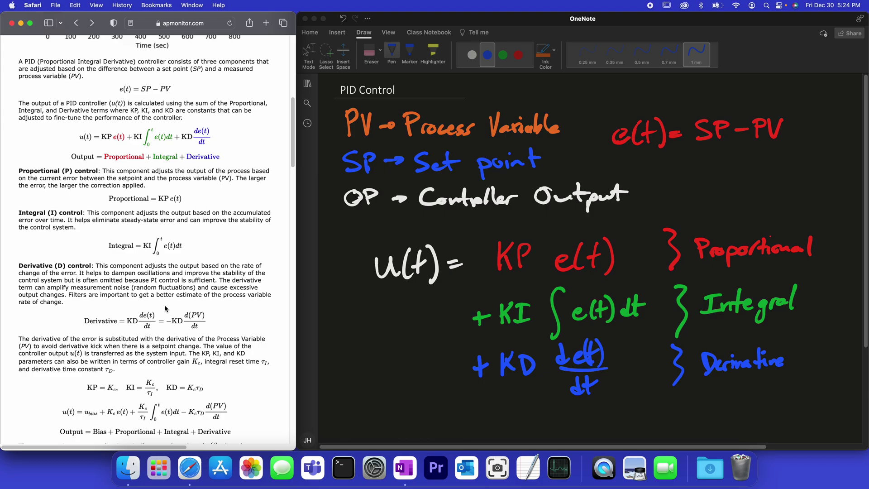
{"action": "left_click", "coordinate": [476, 339]}
{"action": "left_click_drag", "start_coordinate": [473, 346], "coordinate": [510, 338]}
{"action": "left_click_drag", "start_coordinate": [539, 335], "coordinate": [589, 331]}
{"action": "left_click_drag", "start_coordinate": [604, 331], "coordinate": [625, 344]}
{"action": "mouse_move", "coordinate": [625, 355]}
{"action": "left_mouse_down"}
{"action": "mouse_move", "coordinate": [625, 389]}
{"action": "mouse_move", "coordinate": [604, 400]}
{"action": "mouse_move", "coordinate": [506, 401]}
{"action": "mouse_move", "coordinate": [462, 351]}
{"action": "left_mouse_up"}
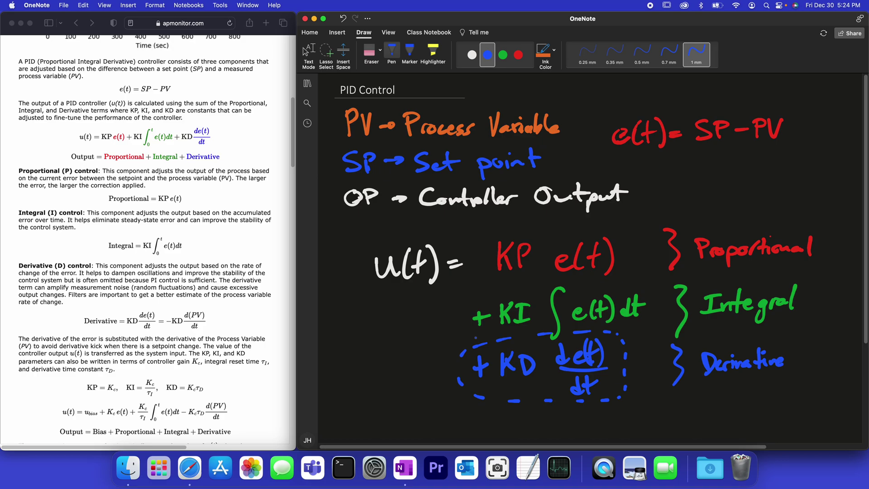
Handwrite "−KD dPV/dt" in blue below the Derivative label, with an arrow pointing to the dashed box
{"action": "mouse_move", "coordinate": [619, 395]}
{"action": "left_mouse_down"}
{"action": "mouse_move", "coordinate": [673, 406]}
{"action": "mouse_move", "coordinate": [673, 417]}
{"action": "mouse_move", "coordinate": [682, 403]}
{"action": "mouse_move", "coordinate": [693, 420]}
{"action": "left_mouse_up"}
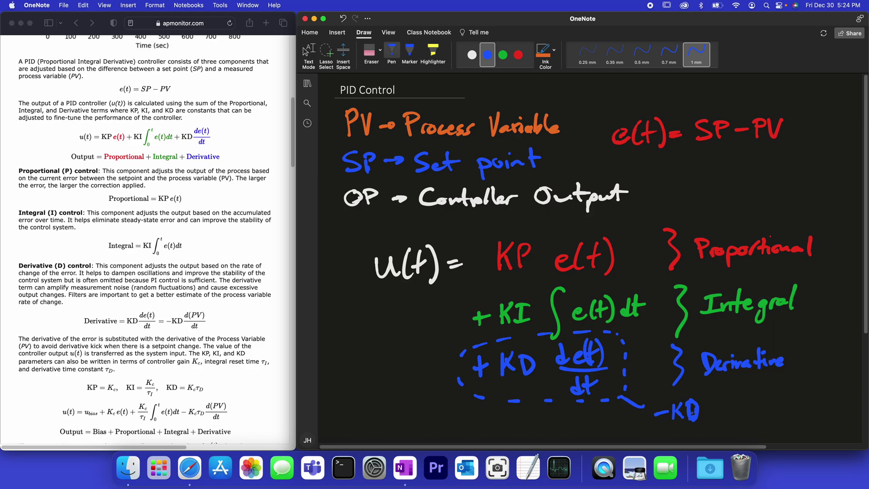
{"action": "left_click_drag", "start_coordinate": [723, 392], "coordinate": [716, 401]}
{"action": "left_click_drag", "start_coordinate": [727, 383], "coordinate": [729, 399]}
{"action": "mouse_move", "coordinate": [730, 385]}
{"action": "left_mouse_down"}
{"action": "mouse_move", "coordinate": [732, 392]}
{"action": "mouse_move", "coordinate": [755, 380]}
{"action": "left_mouse_up"}
{"action": "mouse_move", "coordinate": [723, 403]}
{"action": "left_mouse_down"}
{"action": "mouse_move", "coordinate": [766, 401]}
{"action": "mouse_move", "coordinate": [730, 425]}
{"action": "left_mouse_up"}
{"action": "mouse_move", "coordinate": [740, 408]}
{"action": "left_mouse_down"}
{"action": "mouse_move", "coordinate": [738, 427]}
{"action": "mouse_move", "coordinate": [748, 425]}
{"action": "left_mouse_up"}
{"action": "left_click_drag", "start_coordinate": [741, 415], "coordinate": [755, 412]}
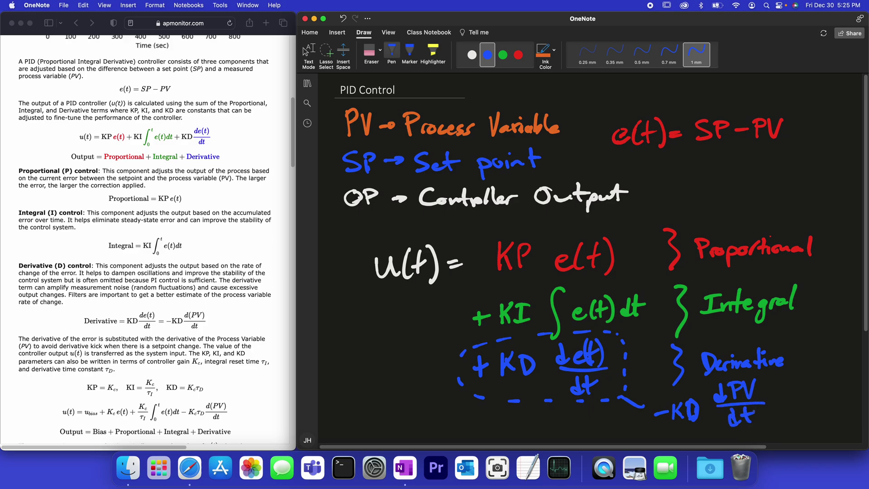
{"action": "mouse_move", "coordinate": [623, 390]}
{"action": "left_mouse_down"}
{"action": "mouse_move", "coordinate": [618, 396]}
{"action": "mouse_move", "coordinate": [634, 394]}
{"action": "left_mouse_up"}
Show the Kc-based parameter equations on the Safari page, and in OneNote circle KP in blue with an arrow to "Kc"
{"action": "left_click", "coordinate": [202, 389]}
{"action": "scroll", "coordinate": [201, 388], "scroll_direction": "up", "scroll_amount": 1}
{"action": "scroll", "coordinate": [201, 388], "scroll_direction": "down", "scroll_amount": 5}
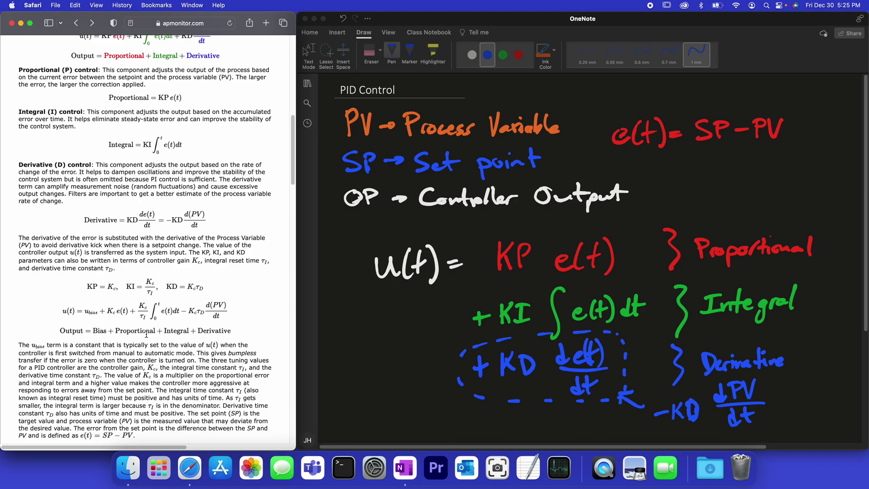
{"action": "left_click", "coordinate": [514, 53]}
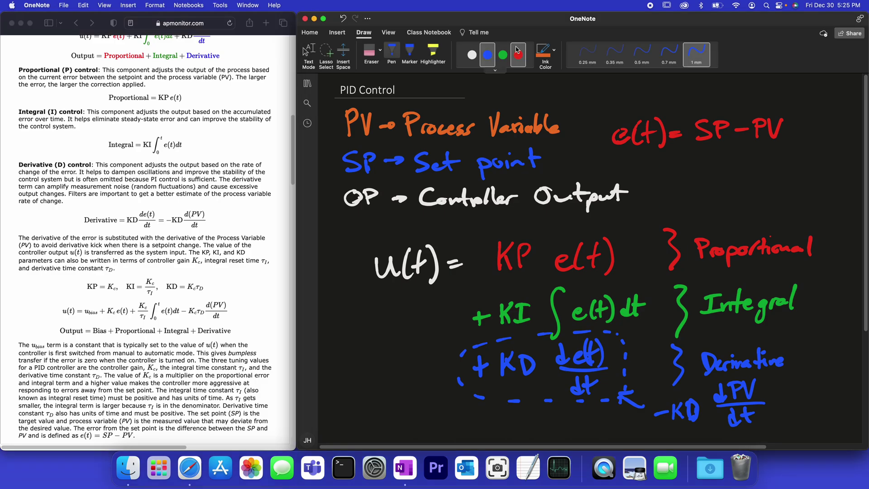
{"action": "mouse_move", "coordinate": [486, 237]}
{"action": "left_mouse_down"}
{"action": "mouse_move", "coordinate": [535, 235]}
{"action": "mouse_move", "coordinate": [487, 235]}
{"action": "mouse_move", "coordinate": [550, 224]}
{"action": "mouse_move", "coordinate": [570, 231]}
{"action": "left_mouse_up"}
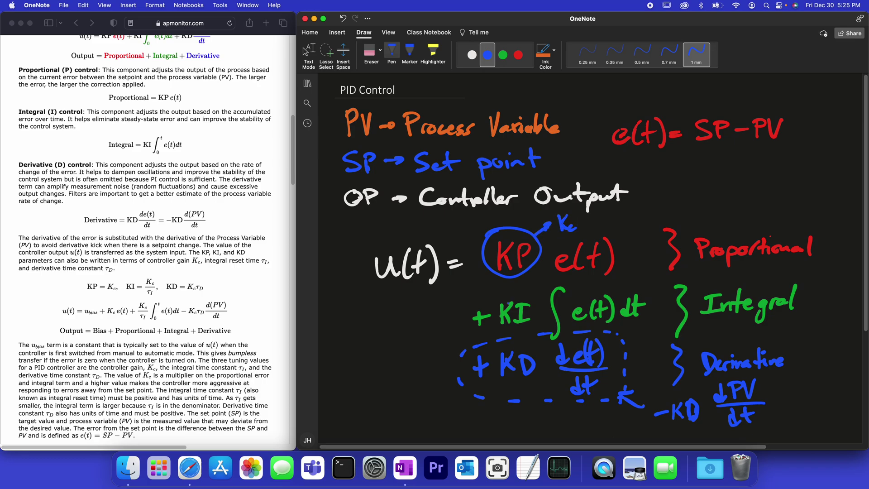
Circle KI and KD in blue and link KI with a line to the fraction "Kc/τI"
{"action": "mouse_move", "coordinate": [488, 298]}
{"action": "left_mouse_down"}
{"action": "mouse_move", "coordinate": [543, 299]}
{"action": "mouse_move", "coordinate": [496, 290]}
{"action": "mouse_move", "coordinate": [424, 322]}
{"action": "left_mouse_up"}
{"action": "mouse_move", "coordinate": [430, 308]}
{"action": "left_mouse_down"}
{"action": "mouse_move", "coordinate": [429, 322]}
{"action": "mouse_move", "coordinate": [443, 330]}
{"action": "left_mouse_up"}
{"action": "mouse_move", "coordinate": [426, 334]}
{"action": "left_mouse_down"}
{"action": "mouse_move", "coordinate": [438, 333]}
{"action": "mouse_move", "coordinate": [437, 349]}
{"action": "left_mouse_up"}
{"action": "mouse_move", "coordinate": [439, 337]}
{"action": "left_mouse_down"}
{"action": "mouse_move", "coordinate": [511, 392]}
{"action": "mouse_move", "coordinate": [495, 348]}
{"action": "left_mouse_up"}
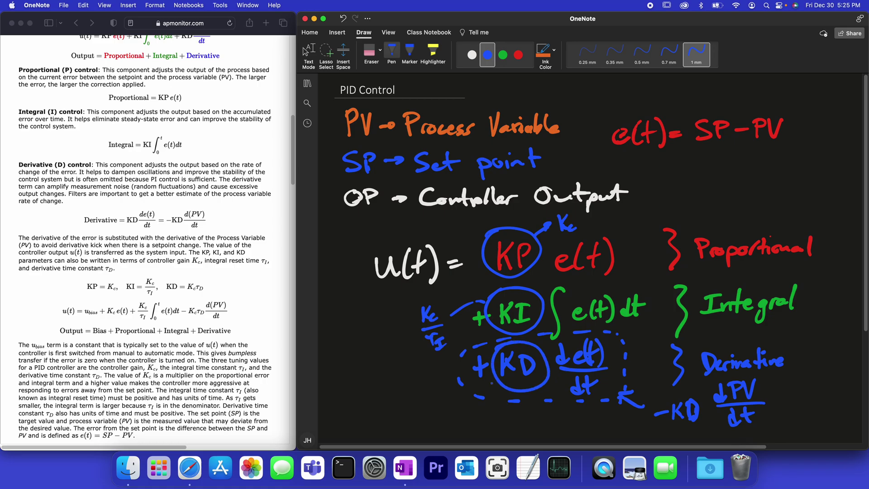
Draw a blue line from the circled KD and handwrite "Kc τD" at its end
{"action": "mouse_move", "coordinate": [498, 383]}
{"action": "left_mouse_down"}
{"action": "mouse_move", "coordinate": [431, 395]}
{"action": "mouse_move", "coordinate": [383, 389]}
{"action": "mouse_move", "coordinate": [383, 402]}
{"action": "left_mouse_up"}
{"action": "mouse_move", "coordinate": [391, 383]}
{"action": "left_mouse_down"}
{"action": "mouse_move", "coordinate": [385, 392]}
{"action": "mouse_move", "coordinate": [400, 398]}
{"action": "left_mouse_up"}
{"action": "left_click", "coordinate": [401, 389]}
{"action": "mouse_move", "coordinate": [394, 387]}
{"action": "left_mouse_down"}
{"action": "mouse_move", "coordinate": [407, 384]}
{"action": "mouse_move", "coordinate": [409, 408]}
{"action": "left_mouse_up"}
{"action": "mouse_move", "coordinate": [408, 396]}
{"action": "left_mouse_down"}
{"action": "mouse_move", "coordinate": [410, 408]}
{"action": "mouse_move", "coordinate": [395, 406]}
{"action": "left_mouse_up"}
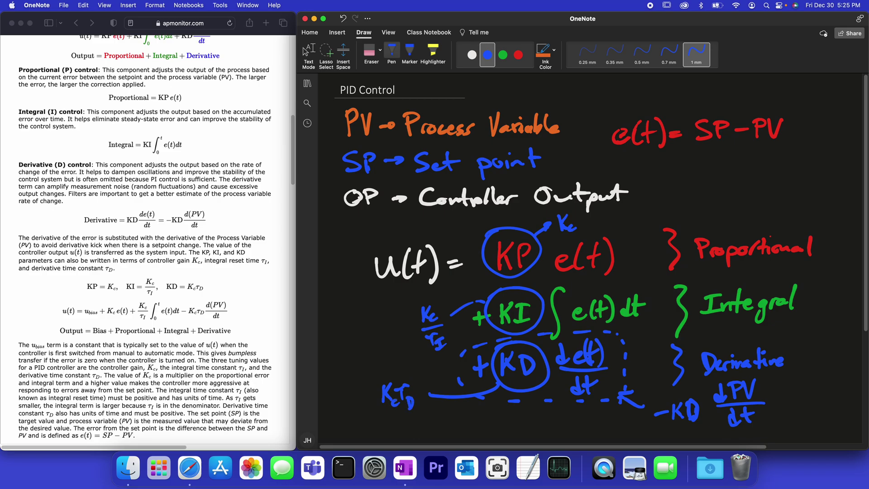
Draw a blue arrow pointing to Kc/τI in OneNote, and show the Discrete PID Controller section on the Safari page
{"action": "mouse_move", "coordinate": [376, 311]}
{"action": "left_mouse_down"}
{"action": "mouse_move", "coordinate": [417, 309]}
{"action": "mouse_move", "coordinate": [410, 315]}
{"action": "left_mouse_up"}
{"action": "left_click", "coordinate": [178, 369]}
{"action": "scroll", "coordinate": [180, 370], "scroll_direction": "down", "scroll_amount": 3}
{"action": "scroll", "coordinate": [181, 372], "scroll_direction": "down", "scroll_amount": 15}
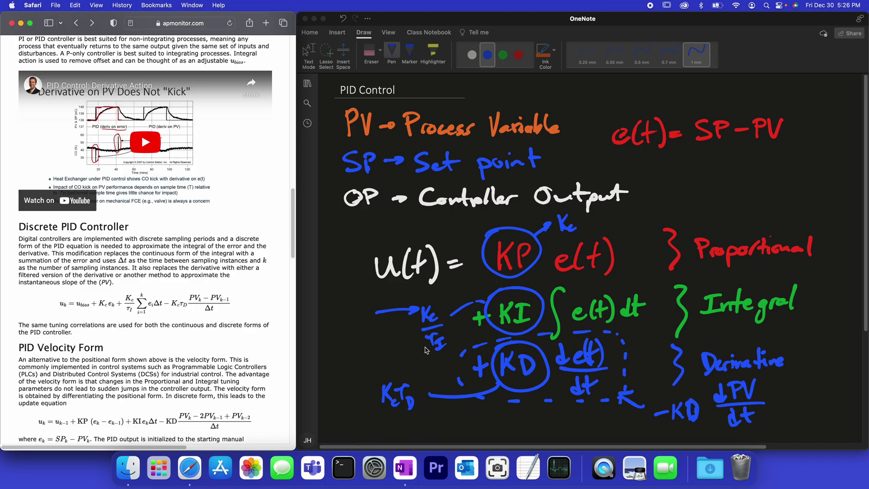
In OneNote, handwrite "u = u_bias" in blue in the empty space below the equation and underline u_bias with a brace
{"action": "left_click", "coordinate": [398, 350]}
{"action": "scroll", "coordinate": [399, 351], "scroll_direction": "down", "scroll_amount": 6}
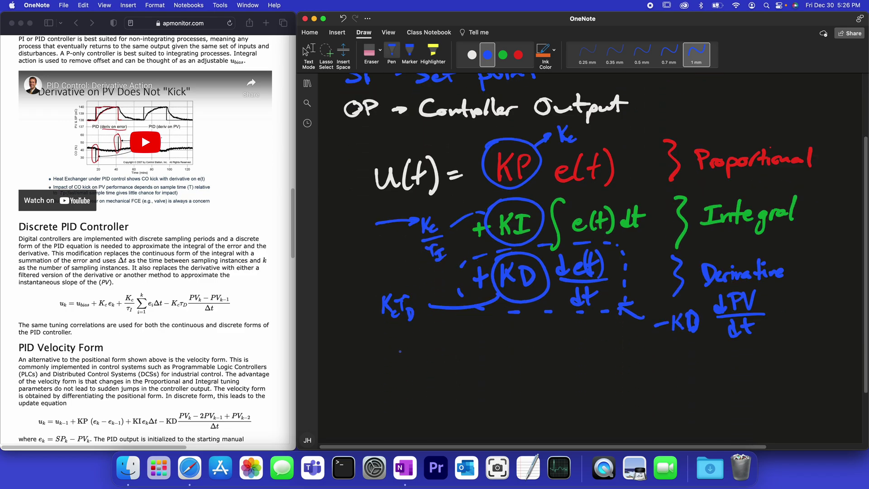
{"action": "scroll", "coordinate": [400, 351], "scroll_direction": "down", "scroll_amount": 2}
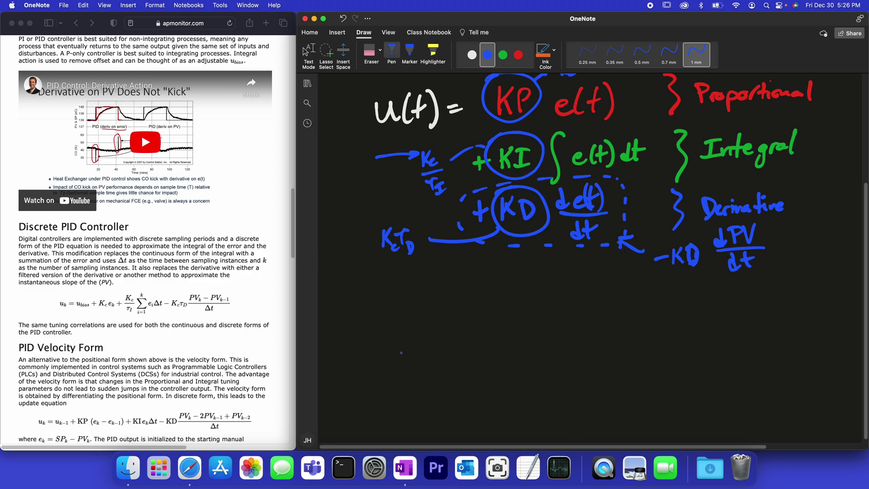
{"action": "left_click_drag", "start_coordinate": [383, 321], "coordinate": [396, 334]}
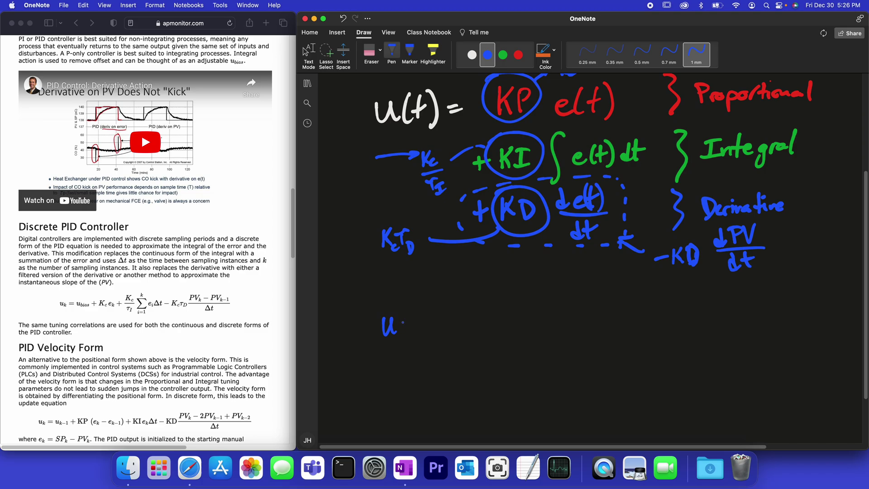
{"action": "mouse_move", "coordinate": [412, 324]}
{"action": "left_mouse_down"}
{"action": "mouse_move", "coordinate": [459, 315]}
{"action": "mouse_move", "coordinate": [465, 342]}
{"action": "mouse_move", "coordinate": [483, 343]}
{"action": "left_mouse_up"}
{"action": "left_click_drag", "start_coordinate": [487, 336], "coordinate": [492, 349]}
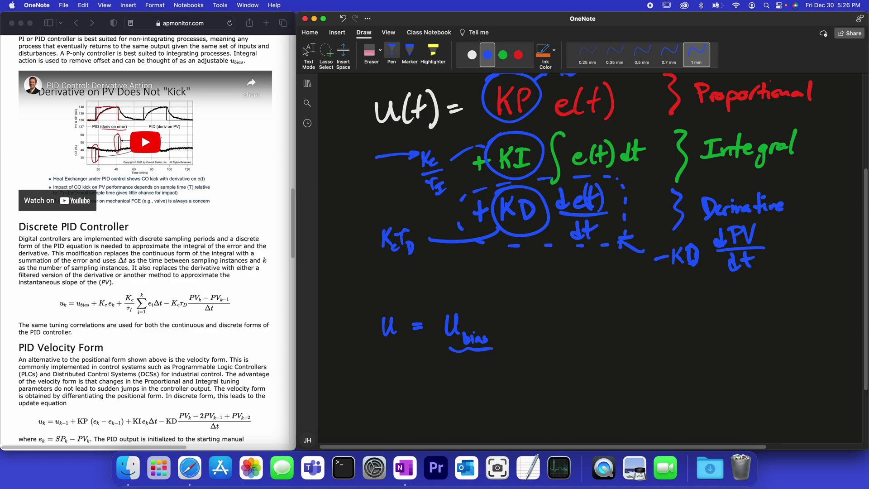
Undo the stray stroke and handwrite "40%" in blue above u_bias
{"action": "left_click_drag", "start_coordinate": [539, 327], "coordinate": [450, 265]}
{"action": "key", "text": "super+z"}
{"action": "right_click", "coordinate": [444, 268]}
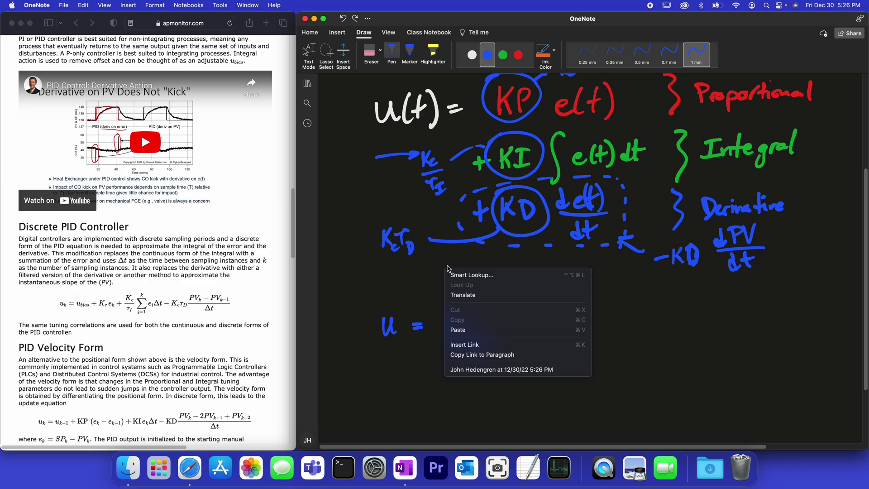
{"action": "left_click", "coordinate": [430, 277]}
{"action": "mouse_move", "coordinate": [443, 265]}
{"action": "left_mouse_down"}
{"action": "mouse_move", "coordinate": [446, 288]}
{"action": "mouse_move", "coordinate": [443, 266]}
{"action": "mouse_move", "coordinate": [442, 277]}
{"action": "mouse_move", "coordinate": [474, 274]}
{"action": "left_mouse_up"}
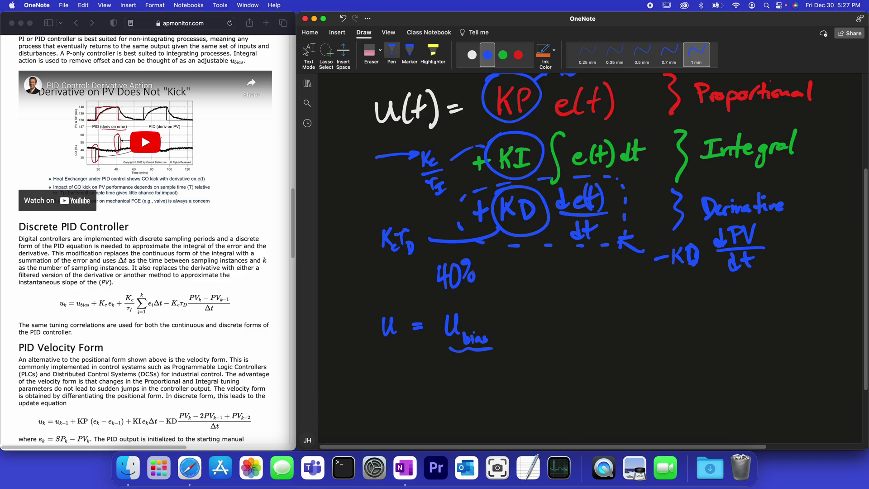
Continue the discrete equation after u_bias with "+ Kc e(t) +" and the fraction "Kc/τI" in blue
{"action": "mouse_move", "coordinate": [508, 312]}
{"action": "left_mouse_down"}
{"action": "mouse_move", "coordinate": [507, 330]}
{"action": "mouse_move", "coordinate": [517, 320]}
{"action": "left_mouse_up"}
{"action": "mouse_move", "coordinate": [528, 311]}
{"action": "left_mouse_down"}
{"action": "mouse_move", "coordinate": [526, 330]}
{"action": "mouse_move", "coordinate": [535, 315]}
{"action": "mouse_move", "coordinate": [549, 326]}
{"action": "mouse_move", "coordinate": [573, 329]}
{"action": "left_mouse_up"}
{"action": "left_click", "coordinate": [539, 326]}
{"action": "mouse_move", "coordinate": [580, 310]}
{"action": "left_mouse_down"}
{"action": "mouse_move", "coordinate": [581, 327]}
{"action": "mouse_move", "coordinate": [581, 318]}
{"action": "left_mouse_up"}
{"action": "mouse_move", "coordinate": [584, 306]}
{"action": "left_mouse_down"}
{"action": "mouse_move", "coordinate": [587, 332]}
{"action": "mouse_move", "coordinate": [646, 312]}
{"action": "left_mouse_up"}
{"action": "mouse_move", "coordinate": [654, 307]}
{"action": "left_mouse_down"}
{"action": "mouse_move", "coordinate": [642, 338]}
{"action": "mouse_move", "coordinate": [652, 326]}
{"action": "left_mouse_up"}
{"action": "mouse_move", "coordinate": [650, 335]}
{"action": "left_mouse_down"}
{"action": "mouse_move", "coordinate": [649, 346]}
{"action": "mouse_move", "coordinate": [657, 335]}
{"action": "left_mouse_up"}
{"action": "left_click_drag", "start_coordinate": [645, 346], "coordinate": [659, 344]}
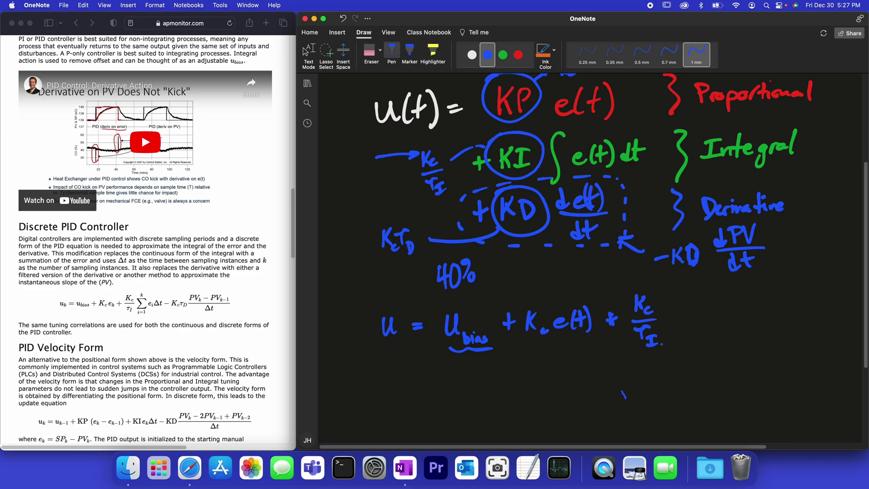
Handwrite the summation from i=1 to k of "e_i Δt" after the Kc/τI fraction
{"action": "mouse_move", "coordinate": [686, 307]}
{"action": "left_mouse_down"}
{"action": "mouse_move", "coordinate": [675, 317]}
{"action": "mouse_move", "coordinate": [687, 325]}
{"action": "mouse_move", "coordinate": [673, 341]}
{"action": "mouse_move", "coordinate": [684, 334]}
{"action": "left_mouse_up"}
{"action": "left_click_drag", "start_coordinate": [679, 338], "coordinate": [688, 341]}
{"action": "left_click_drag", "start_coordinate": [673, 291], "coordinate": [680, 302]}
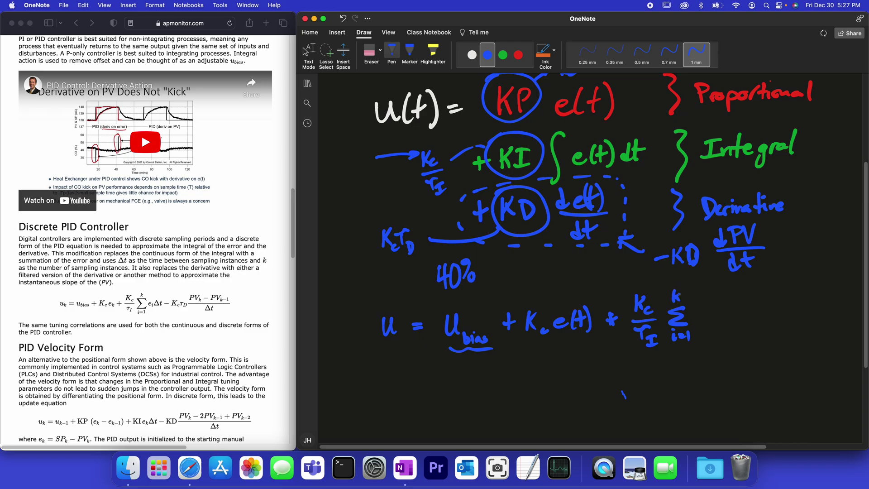
{"action": "mouse_move", "coordinate": [697, 316]}
{"action": "left_mouse_down"}
{"action": "mouse_move", "coordinate": [715, 326]}
{"action": "mouse_move", "coordinate": [748, 310]}
{"action": "left_mouse_up"}
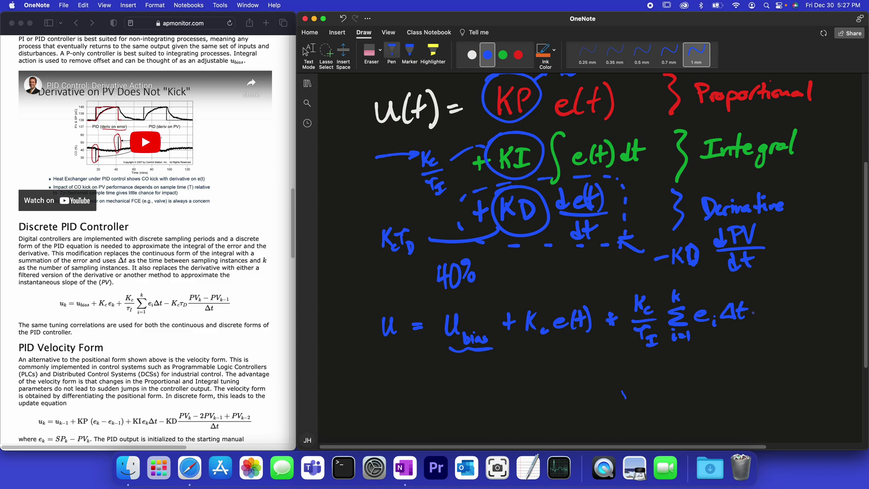
Handwrite the derivative term "− Kc τD (PV_k − PV_k-1)/Δt" at the end of the discrete equation
{"action": "mouse_move", "coordinate": [752, 313]}
{"action": "left_mouse_down"}
{"action": "mouse_move", "coordinate": [779, 302]}
{"action": "mouse_move", "coordinate": [780, 321]}
{"action": "left_mouse_up"}
{"action": "left_click_drag", "start_coordinate": [784, 308], "coordinate": [795, 325]}
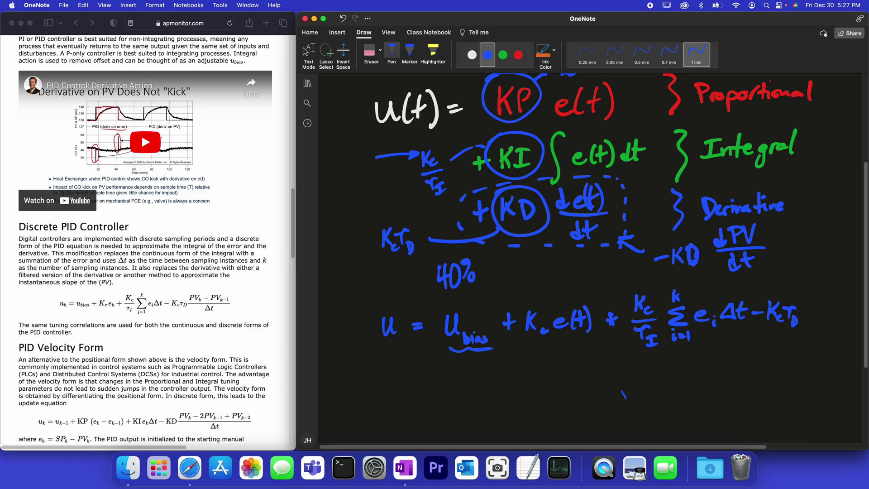
{"action": "mouse_move", "coordinate": [807, 291]}
{"action": "left_mouse_down"}
{"action": "mouse_move", "coordinate": [807, 305]}
{"action": "mouse_move", "coordinate": [818, 304]}
{"action": "mouse_move", "coordinate": [823, 290]}
{"action": "mouse_move", "coordinate": [824, 310]}
{"action": "mouse_move", "coordinate": [832, 311]}
{"action": "mouse_move", "coordinate": [840, 295]}
{"action": "mouse_move", "coordinate": [851, 306]}
{"action": "mouse_move", "coordinate": [857, 288]}
{"action": "left_mouse_up"}
{"action": "left_click", "coordinate": [825, 302]}
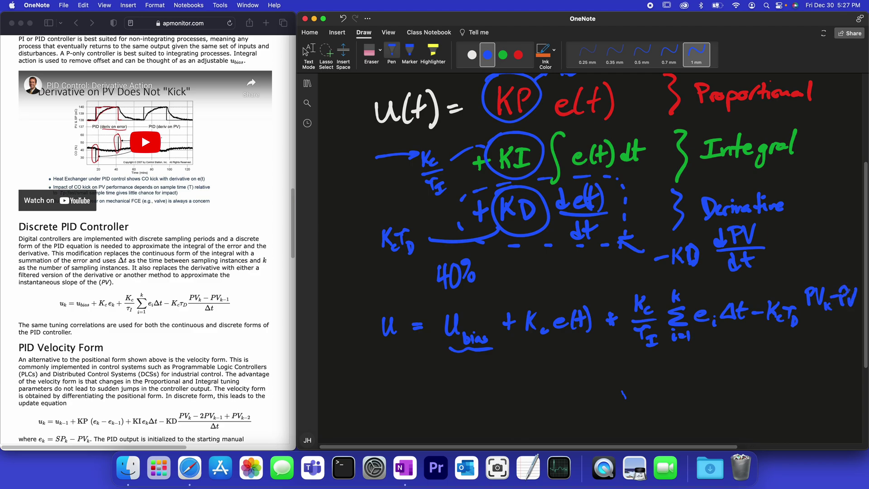
{"action": "right_click", "coordinate": [855, 312]}
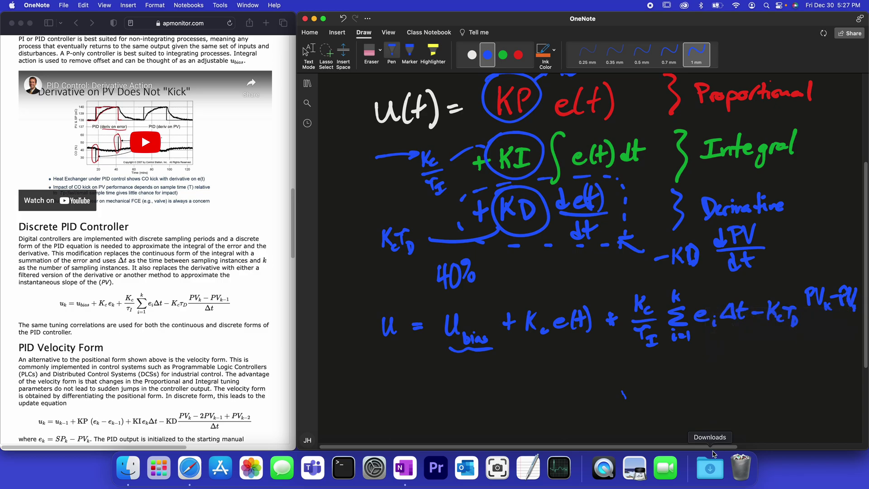
{"action": "left_click_drag", "start_coordinate": [713, 448], "coordinate": [715, 449]}
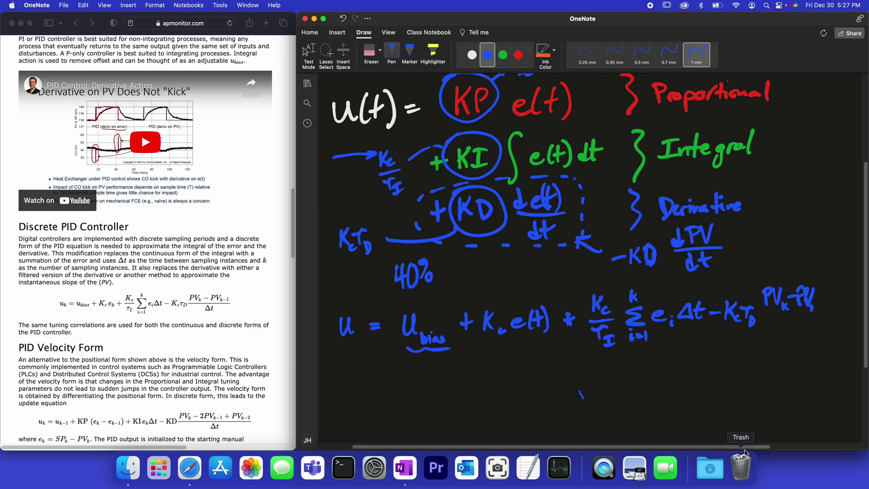
{"action": "left_click_drag", "start_coordinate": [810, 302], "coordinate": [826, 313]}
{"action": "mouse_move", "coordinate": [761, 318]}
{"action": "left_mouse_down"}
{"action": "mouse_move", "coordinate": [831, 315]}
{"action": "mouse_move", "coordinate": [793, 333]}
{"action": "mouse_move", "coordinate": [806, 326]}
{"action": "left_mouse_up"}
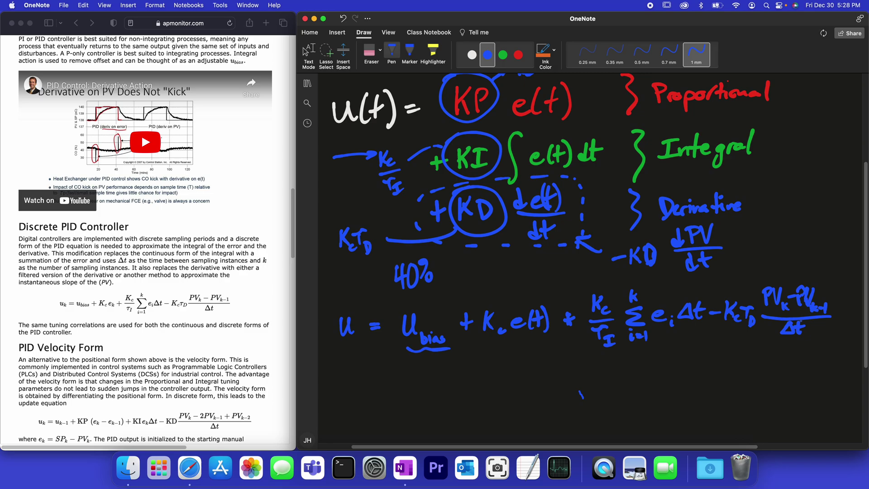
Circle the (PV_k − PV_k-1)/Δt fraction with an arrow pointing to it from above, and cross out the derivative term
{"action": "mouse_move", "coordinate": [764, 279]}
{"action": "left_mouse_down"}
{"action": "mouse_move", "coordinate": [805, 272]}
{"action": "mouse_move", "coordinate": [835, 282]}
{"action": "mouse_move", "coordinate": [843, 313]}
{"action": "mouse_move", "coordinate": [812, 342]}
{"action": "mouse_move", "coordinate": [760, 292]}
{"action": "left_mouse_up"}
{"action": "mouse_move", "coordinate": [809, 244]}
{"action": "left_mouse_down"}
{"action": "mouse_move", "coordinate": [806, 267]}
{"action": "mouse_move", "coordinate": [811, 258]}
{"action": "left_mouse_up"}
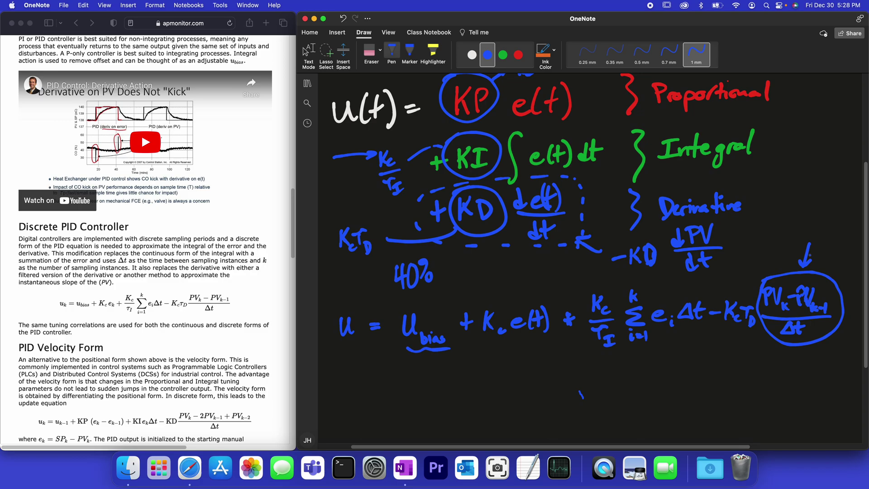
{"action": "left_click_drag", "start_coordinate": [727, 340], "coordinate": [820, 275]}
{"action": "left_click_drag", "start_coordinate": [739, 268], "coordinate": [812, 346]}
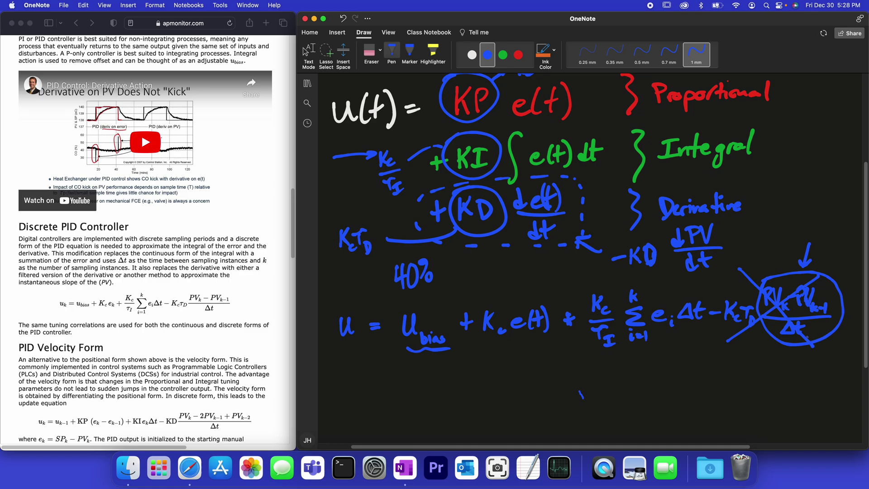
Draw a blue bracket under the proportional and integral terms and label it "PI Controller"
{"action": "mouse_move", "coordinate": [475, 345]}
{"action": "left_mouse_down"}
{"action": "mouse_move", "coordinate": [475, 353]}
{"action": "mouse_move", "coordinate": [562, 368]}
{"action": "mouse_move", "coordinate": [679, 369]}
{"action": "mouse_move", "coordinate": [699, 348]}
{"action": "left_mouse_up"}
{"action": "left_click_drag", "start_coordinate": [574, 376], "coordinate": [581, 401]}
{"action": "mouse_move", "coordinate": [580, 378]}
{"action": "left_mouse_down"}
{"action": "mouse_move", "coordinate": [593, 384]}
{"action": "mouse_move", "coordinate": [582, 391]}
{"action": "left_mouse_up"}
{"action": "left_click", "coordinate": [603, 397]}
{"action": "mouse_move", "coordinate": [605, 377]}
{"action": "left_mouse_down"}
{"action": "mouse_move", "coordinate": [603, 391]}
{"action": "mouse_move", "coordinate": [617, 378]}
{"action": "mouse_move", "coordinate": [617, 396]}
{"action": "mouse_move", "coordinate": [675, 386]}
{"action": "mouse_move", "coordinate": [708, 397]}
{"action": "mouse_move", "coordinate": [739, 386]}
{"action": "left_mouse_up"}
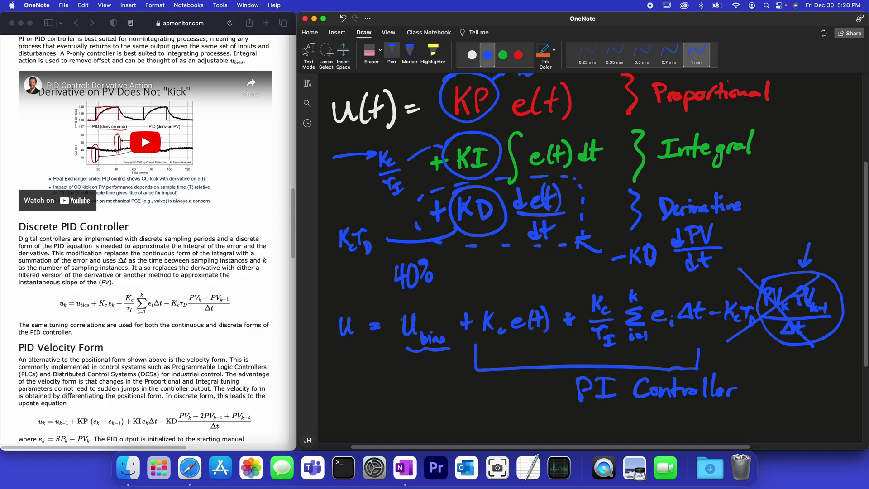
Make room below the PI Controller label, switch the pen to red, and show the PID Velocity Form section on the web page
{"action": "scroll", "coordinate": [404, 320], "scroll_direction": "down", "scroll_amount": 5}
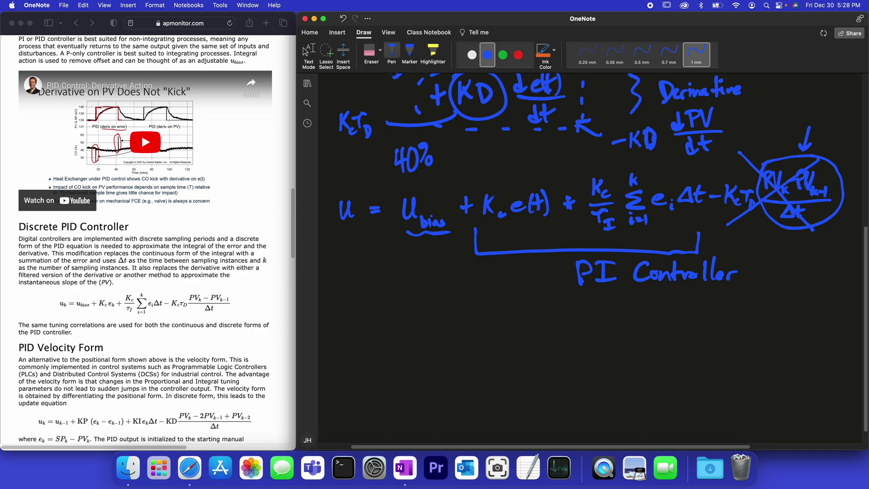
{"action": "left_click", "coordinate": [519, 55]}
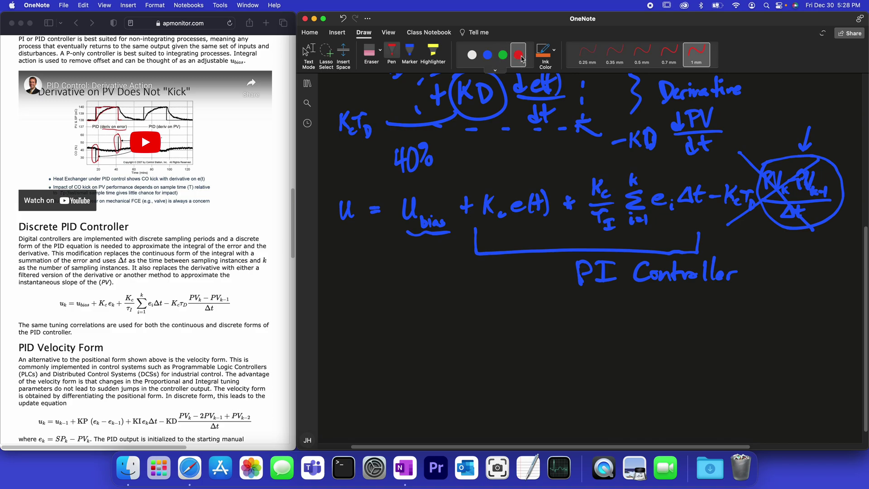
{"action": "scroll", "coordinate": [589, 190], "scroll_direction": "down", "scroll_amount": 1}
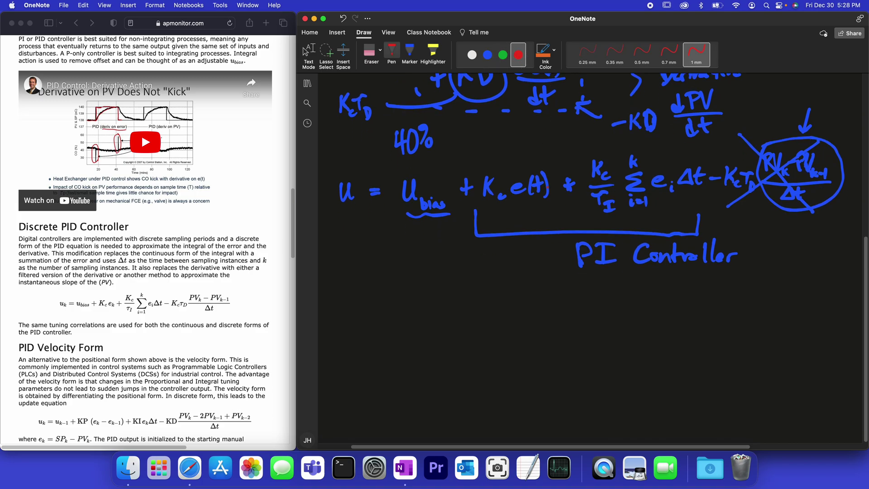
{"action": "scroll", "coordinate": [547, 175], "scroll_direction": "up", "scroll_amount": 1}
{"action": "scroll", "coordinate": [551, 186], "scroll_direction": "down", "scroll_amount": 1}
{"action": "scroll", "coordinate": [231, 364], "scroll_direction": "down", "scroll_amount": 5}
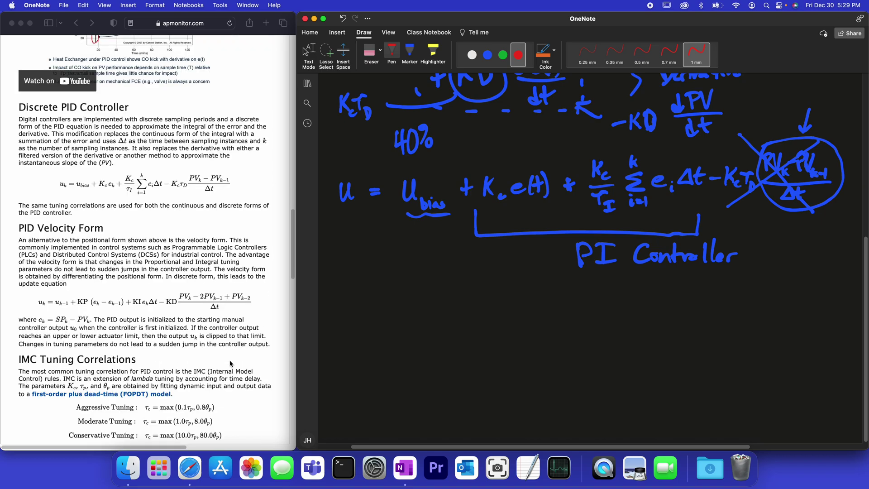
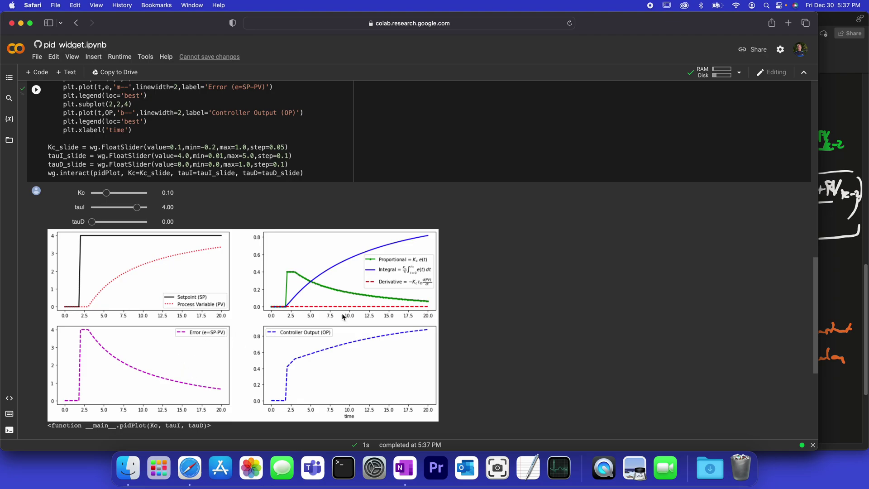
In the pid_widget notebook, raise the Kc slider to 0.35 and further to 0.60 with the response plots in view
{"action": "scroll", "coordinate": [465, 312], "scroll_direction": "down", "scroll_amount": 2}
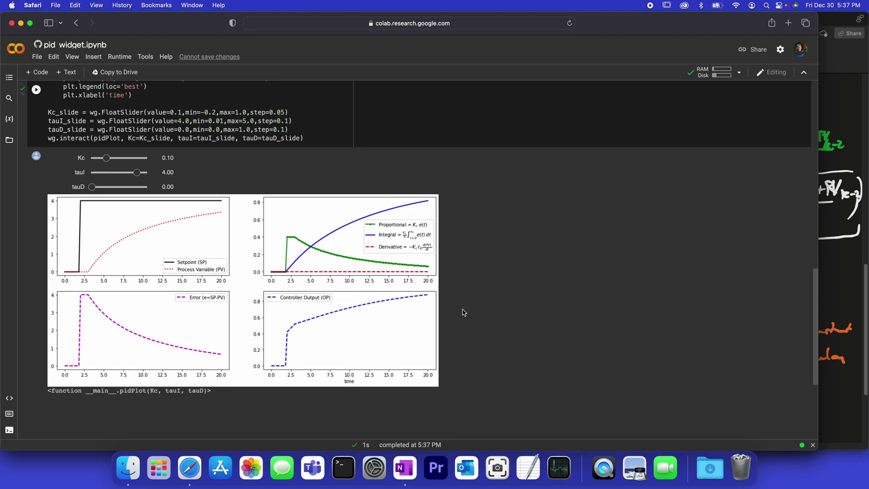
{"action": "scroll", "coordinate": [464, 313], "scroll_direction": "up", "scroll_amount": 1}
{"action": "scroll", "coordinate": [461, 311], "scroll_direction": "down", "scroll_amount": 2}
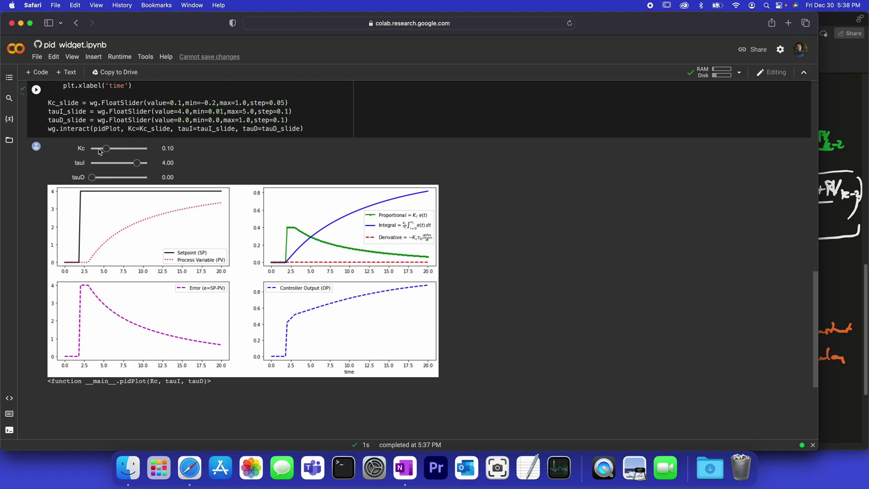
{"action": "left_click_drag", "start_coordinate": [107, 149], "coordinate": [121, 146]}
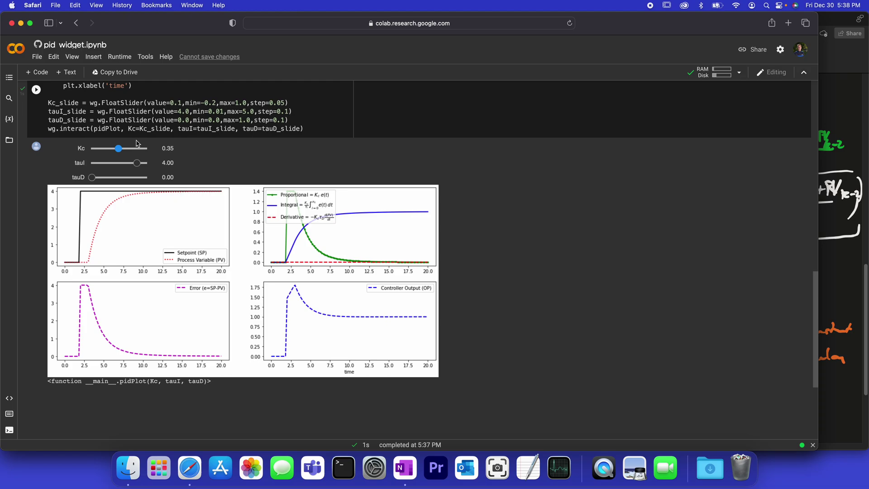
{"action": "left_click", "coordinate": [121, 152]}
{"action": "left_click_drag", "start_coordinate": [121, 151], "coordinate": [130, 146]}
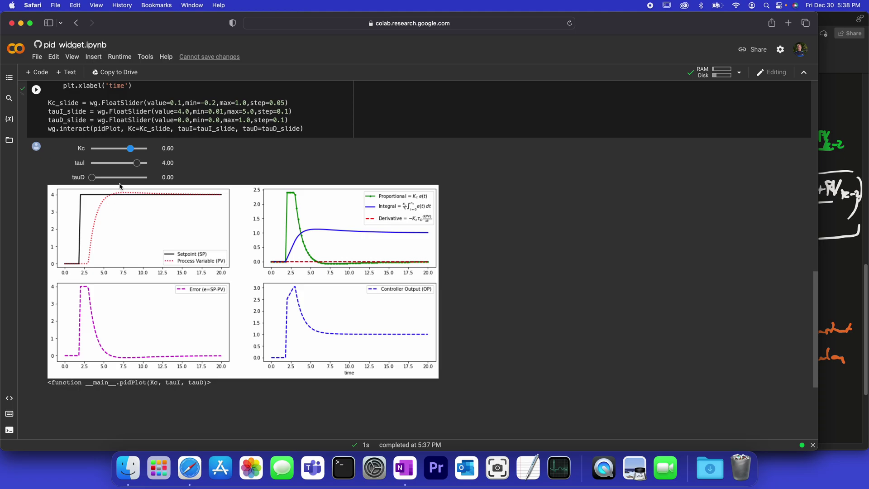
Lower tauI to 2.21 and further to 1.41, and raise tauD to 0.40 and further to 0.90
{"action": "left_click_drag", "start_coordinate": [137, 164], "coordinate": [117, 166]}
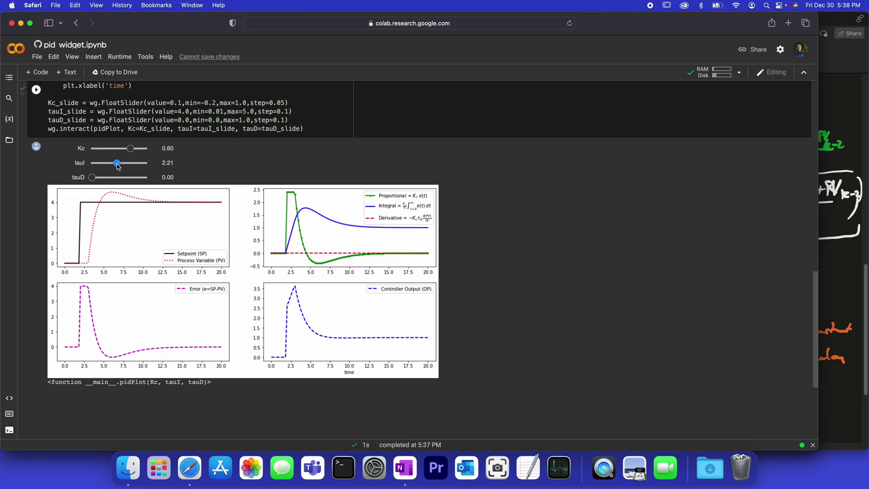
{"action": "left_click_drag", "start_coordinate": [118, 166], "coordinate": [112, 167]}
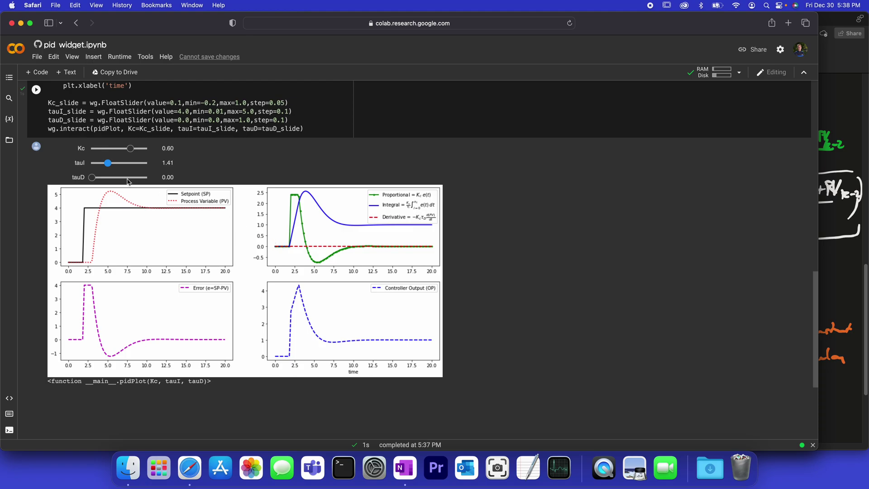
{"action": "left_click_drag", "start_coordinate": [94, 179], "coordinate": [116, 179]}
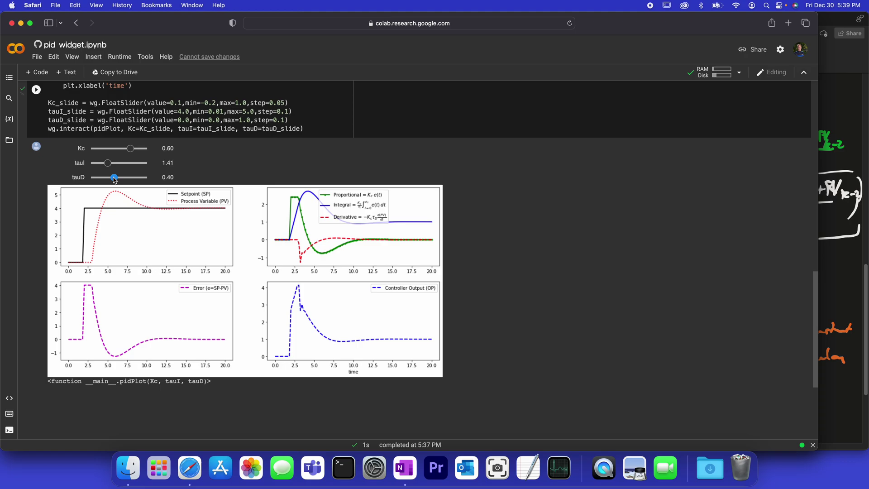
{"action": "left_click_drag", "start_coordinate": [114, 179], "coordinate": [142, 181]}
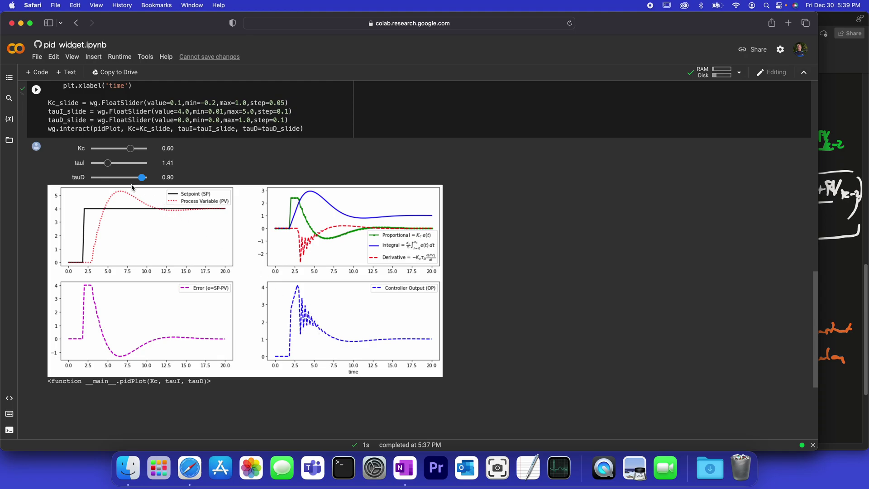
Retune the controller to Kc 0.40, tauI 2.31 and tauD 0.50, and return to the apmonitor.com exercise page
{"action": "left_click_drag", "start_coordinate": [130, 149], "coordinate": [120, 149]}
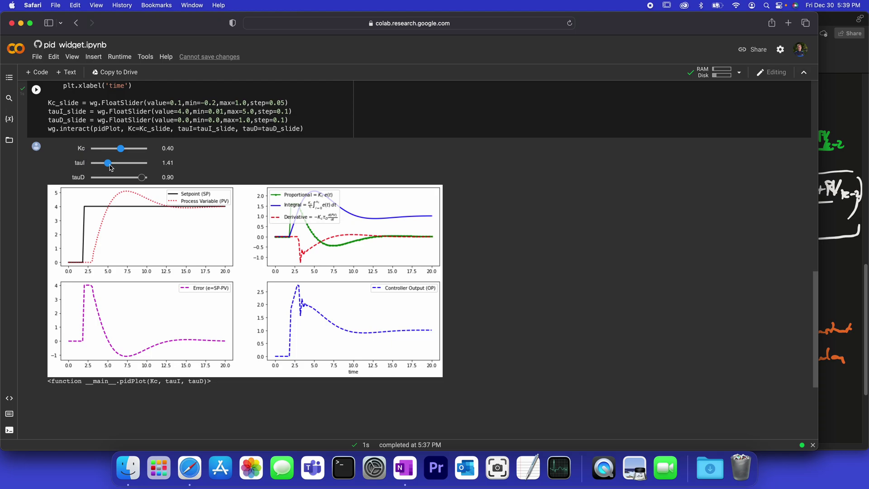
{"action": "left_click_drag", "start_coordinate": [111, 168], "coordinate": [121, 167]}
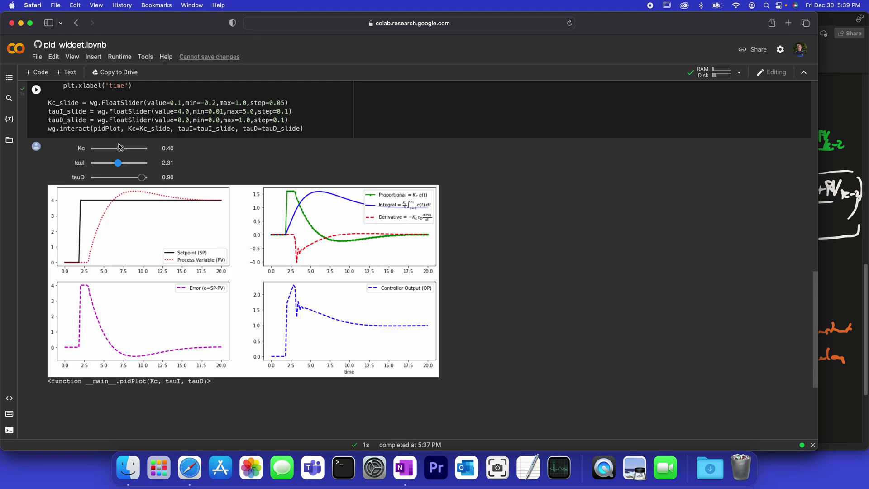
{"action": "left_click_drag", "start_coordinate": [142, 177], "coordinate": [119, 178]}
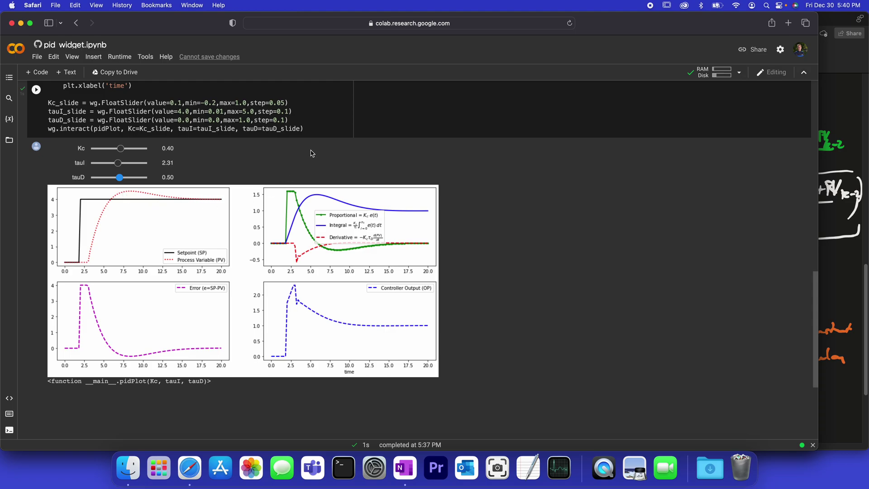
{"action": "left_click", "coordinate": [81, 25]}
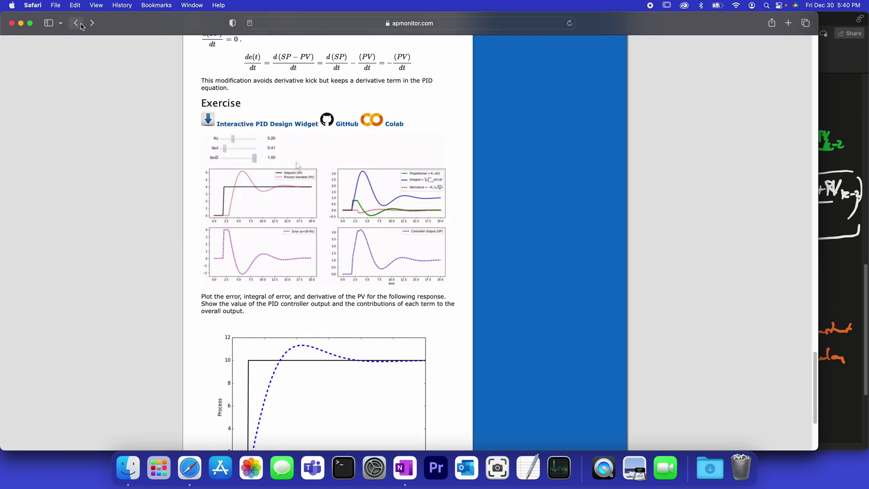
Reveal the sample code below the exercise's response plot and review the Python PID script from process model to plotting commands
{"action": "scroll", "coordinate": [219, 309], "scroll_direction": "down", "scroll_amount": 5}
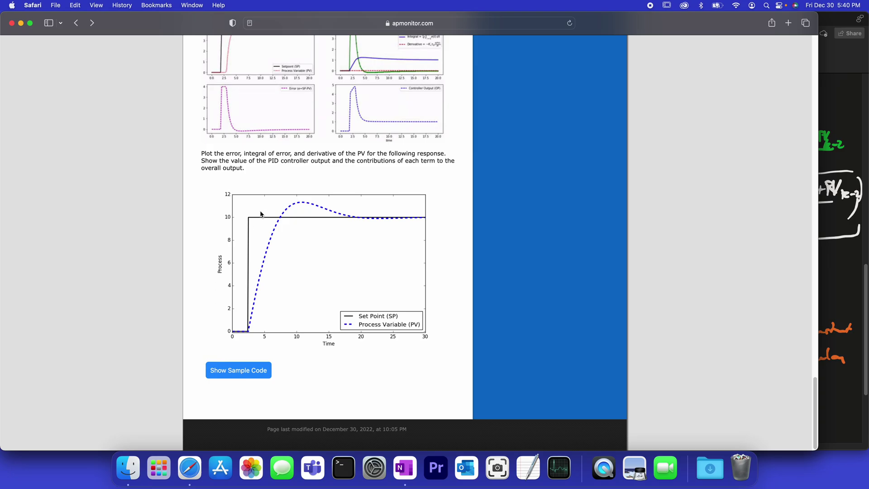
{"action": "left_click", "coordinate": [239, 370]}
{"action": "scroll", "coordinate": [245, 352], "scroll_direction": "down", "scroll_amount": 15}
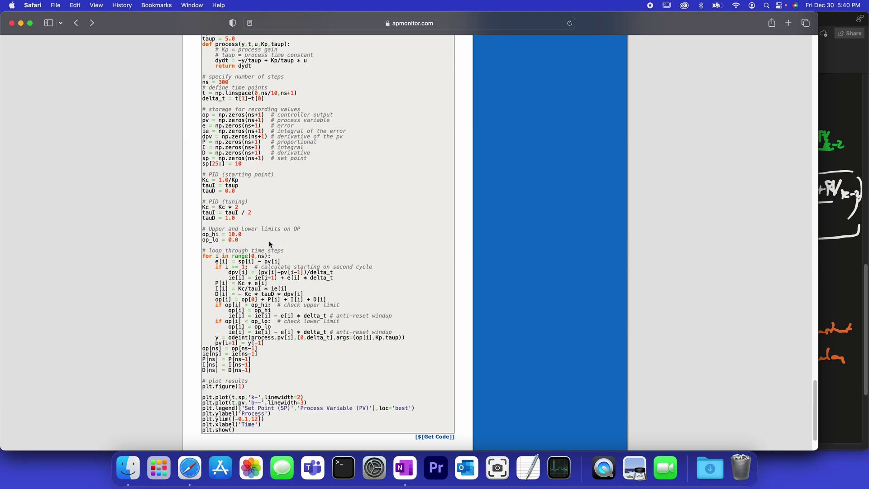
{"action": "scroll", "coordinate": [267, 309], "scroll_direction": "up", "scroll_amount": 10}
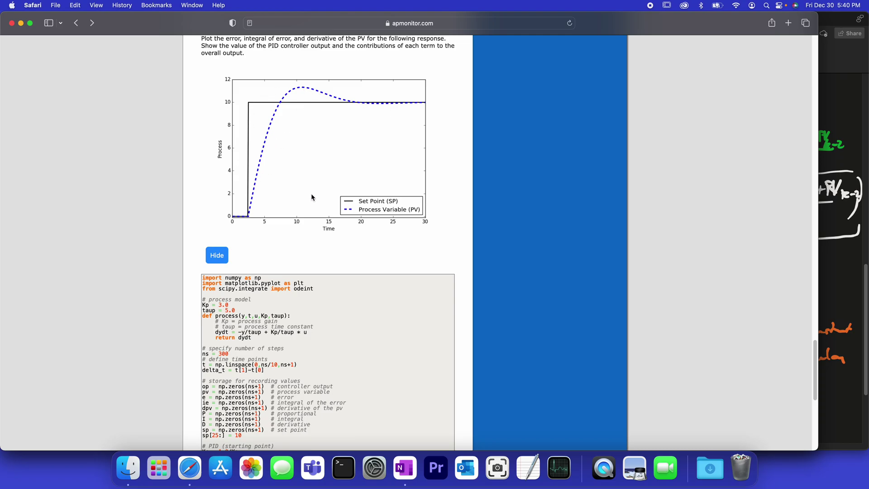
{"action": "scroll", "coordinate": [311, 196], "scroll_direction": "down", "scroll_amount": 12}
From the beginning of the PID page, view the Quiz on PID Control questions and open the Concentration PID Control case study
{"action": "scroll", "coordinate": [312, 201], "scroll_direction": "up", "scroll_amount": 20}
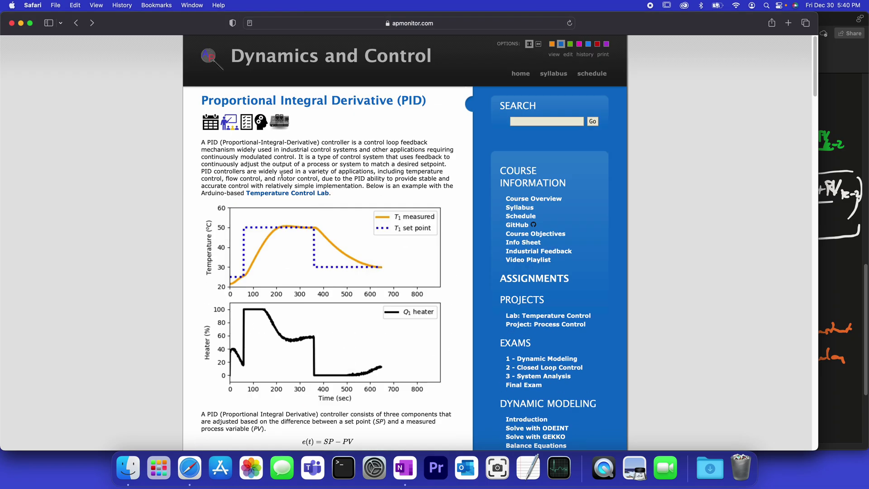
{"action": "left_click", "coordinate": [245, 129]}
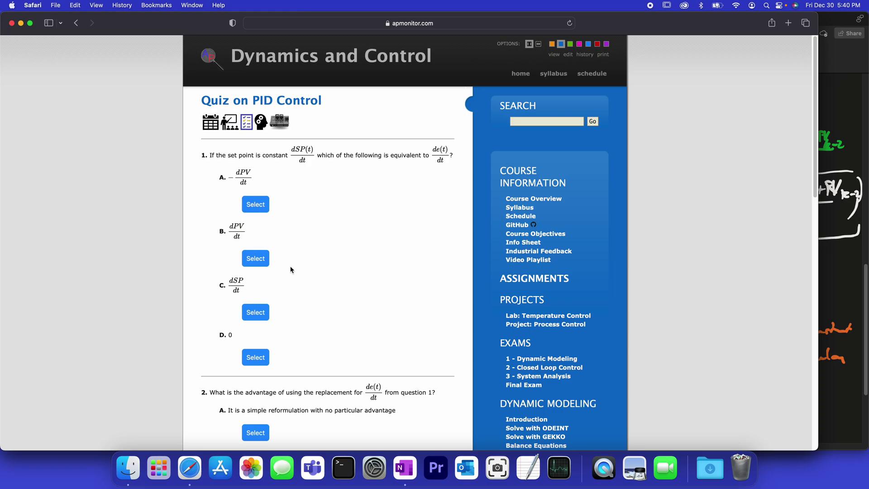
{"action": "scroll", "coordinate": [306, 275], "scroll_direction": "down", "scroll_amount": 5}
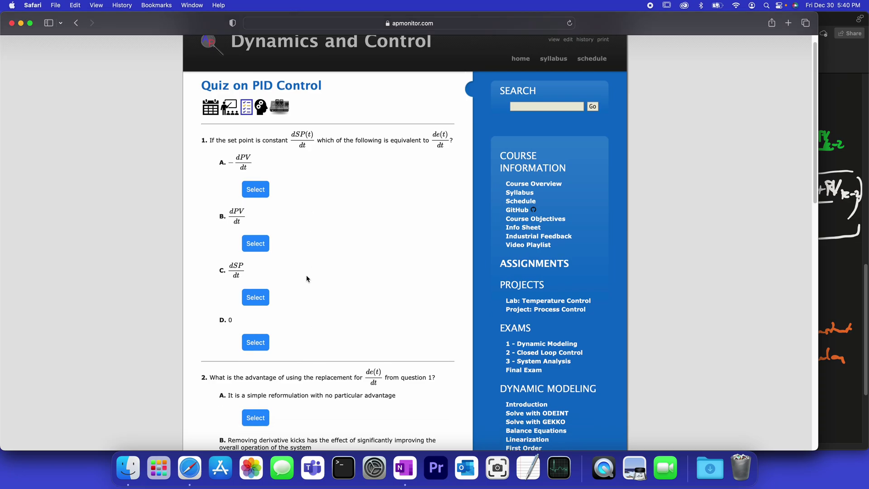
{"action": "scroll", "coordinate": [307, 278], "scroll_direction": "up", "scroll_amount": 5}
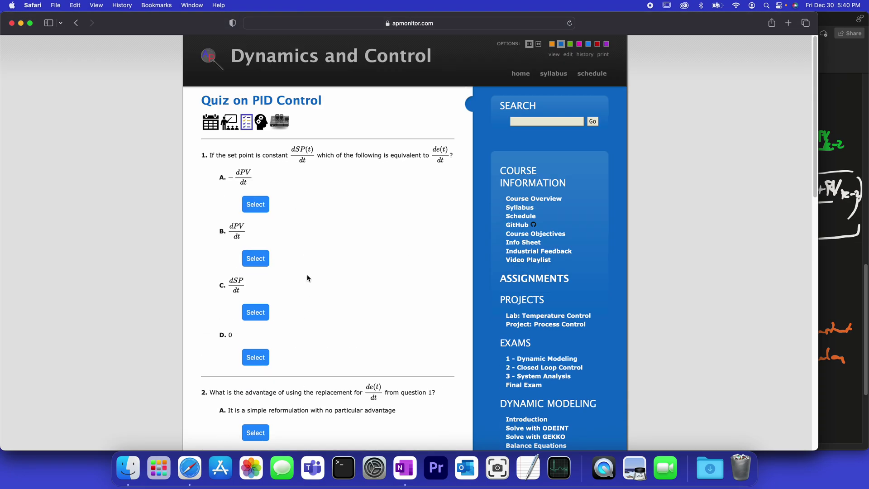
{"action": "left_click", "coordinate": [260, 127]}
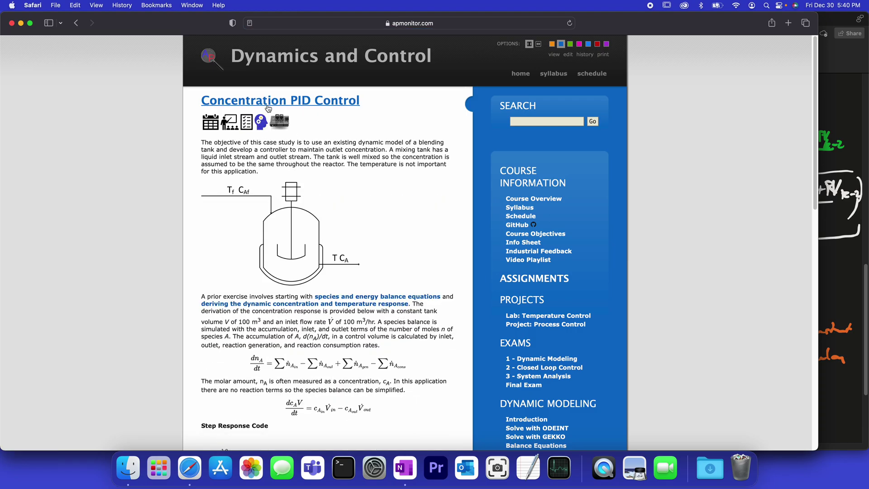
Open the TCLab PID Control lab, review its pid function, IMC aggressive tuning and solution video, and show the page's full address
{"action": "left_click", "coordinate": [283, 121]}
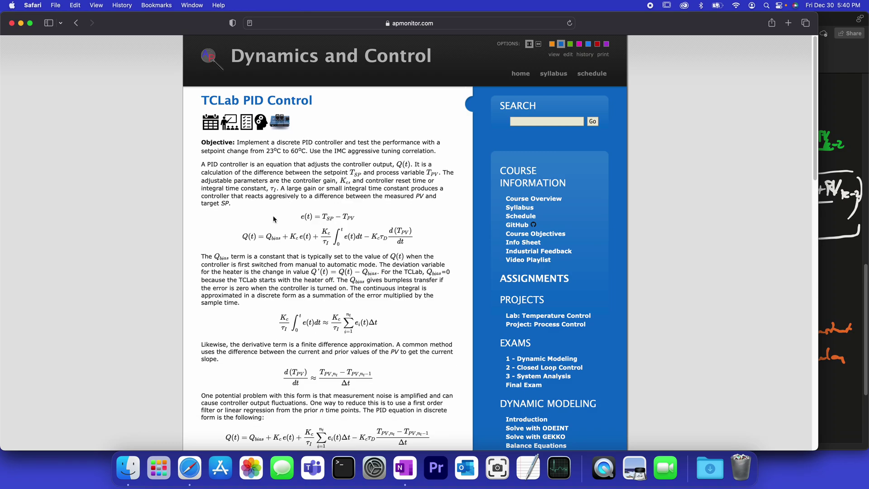
{"action": "scroll", "coordinate": [279, 229], "scroll_direction": "down", "scroll_amount": 15}
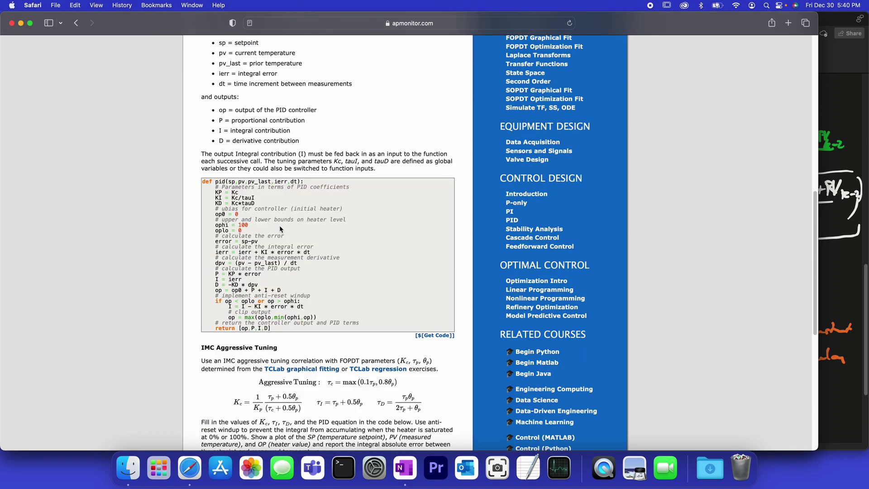
{"action": "scroll", "coordinate": [280, 228], "scroll_direction": "down", "scroll_amount": 4}
{"action": "scroll", "coordinate": [280, 226], "scroll_direction": "down", "scroll_amount": 5}
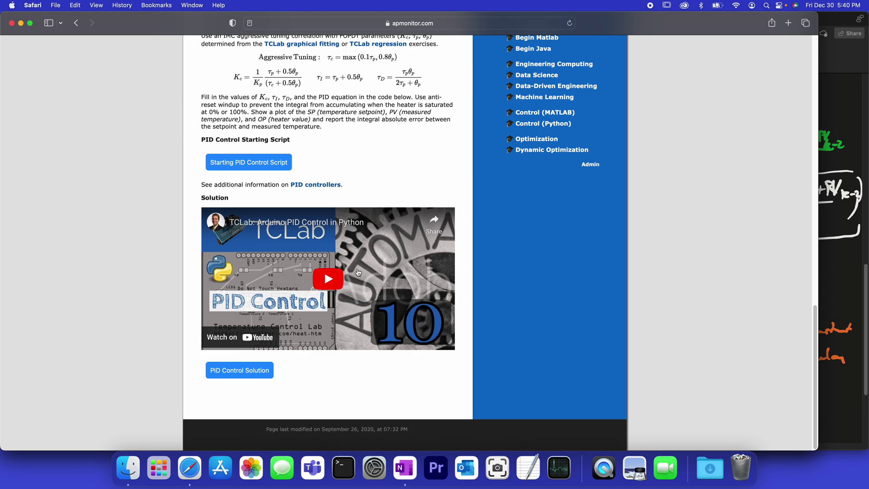
{"action": "left_click", "coordinate": [415, 24]}
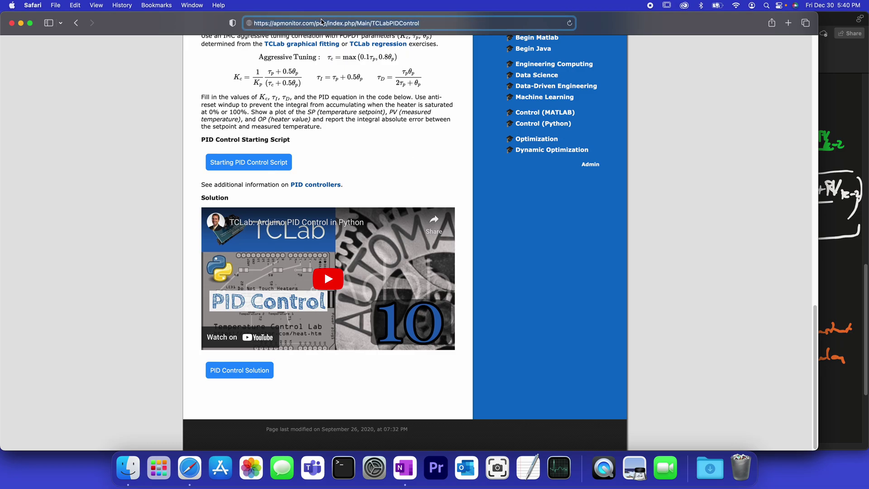